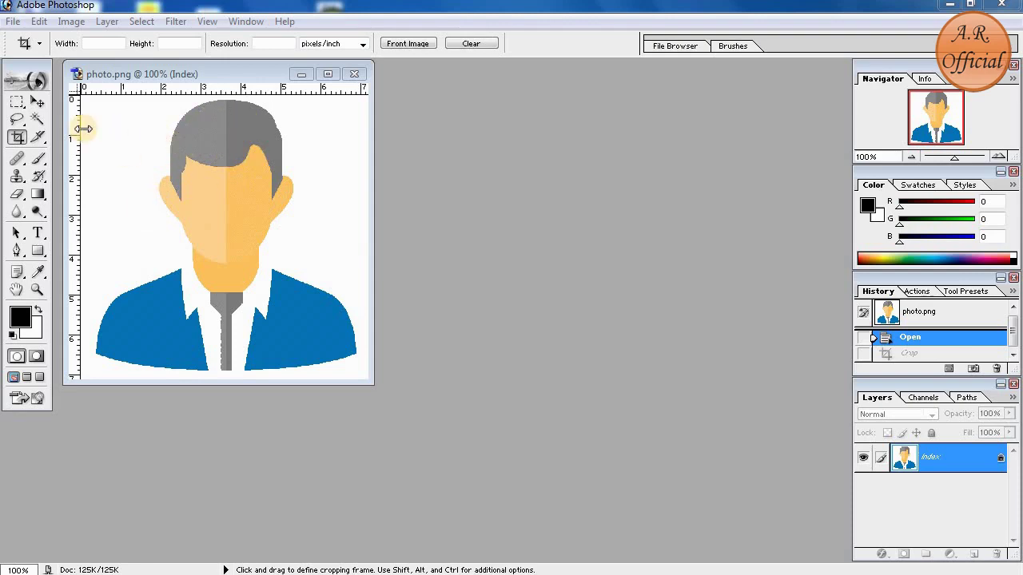
Crop photo.png tightly around the figure, removing the white left and right margins.
left_click(18, 140)
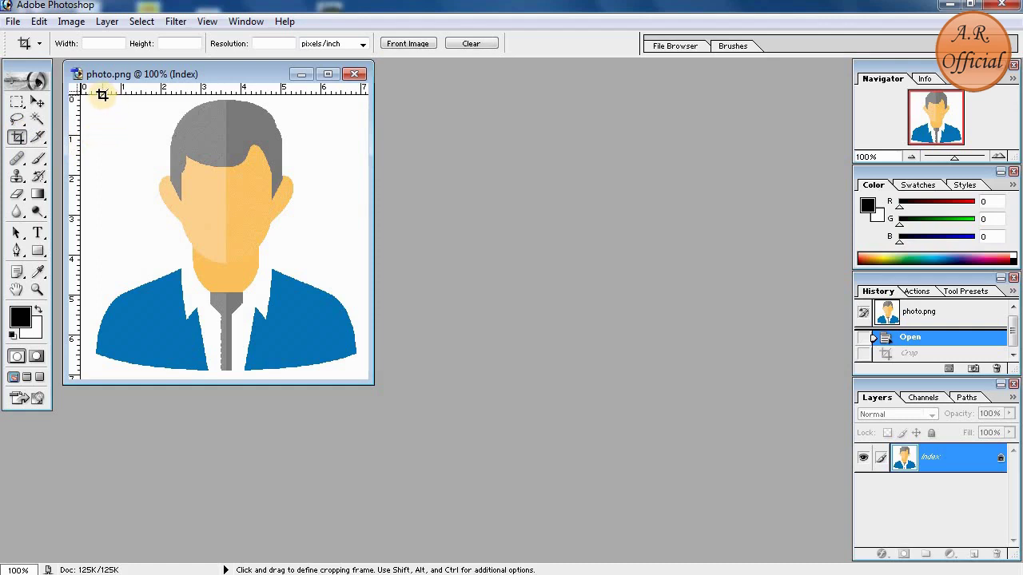
mouse_move(102, 97)
left_mouse_down()
mouse_move(187, 272)
mouse_move(348, 377)
left_mouse_up()
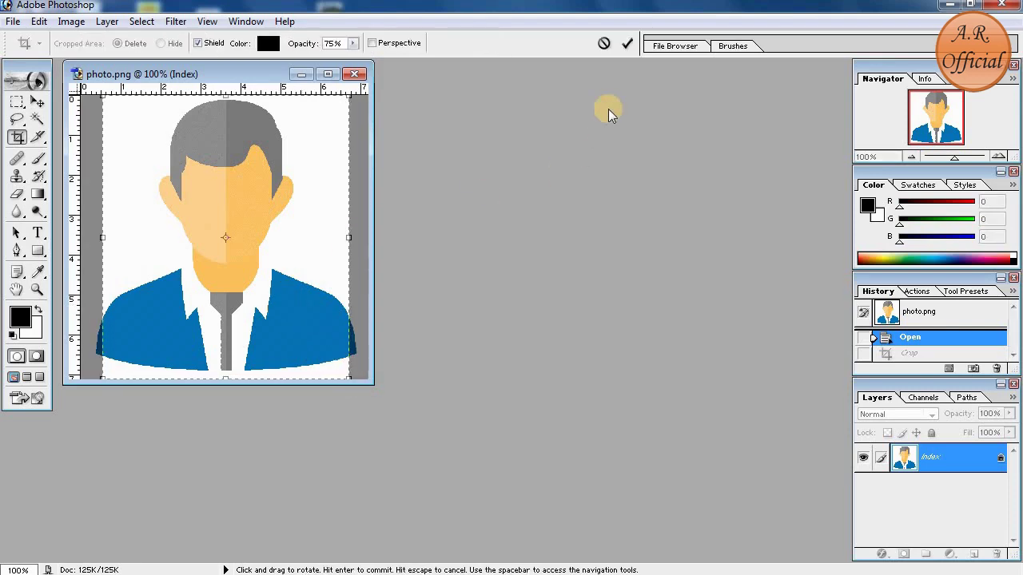
left_click(625, 44)
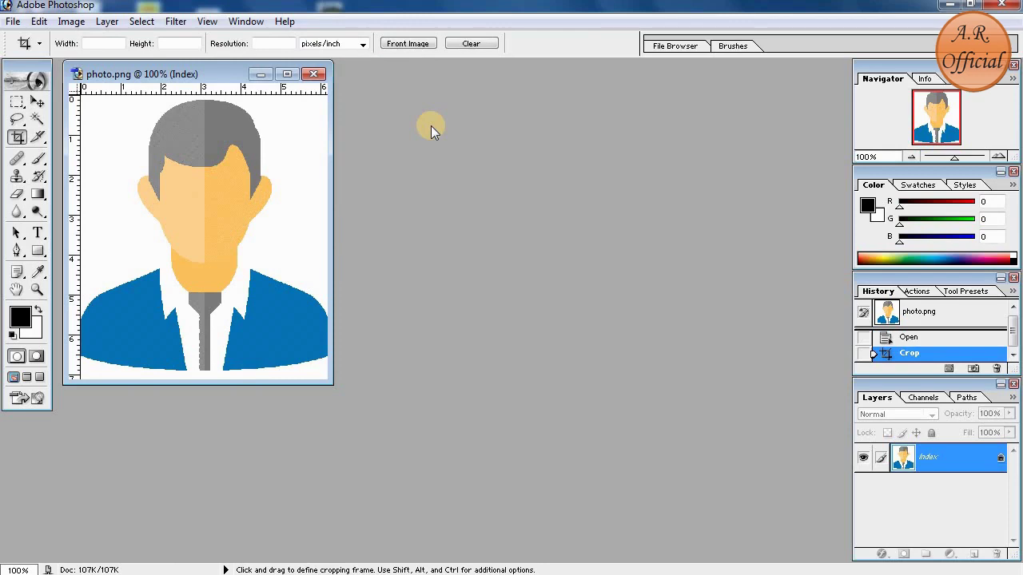
Create a blank 4 x 6 inch, 300 pixels/inch document and move its window aside.
left_click(14, 22)
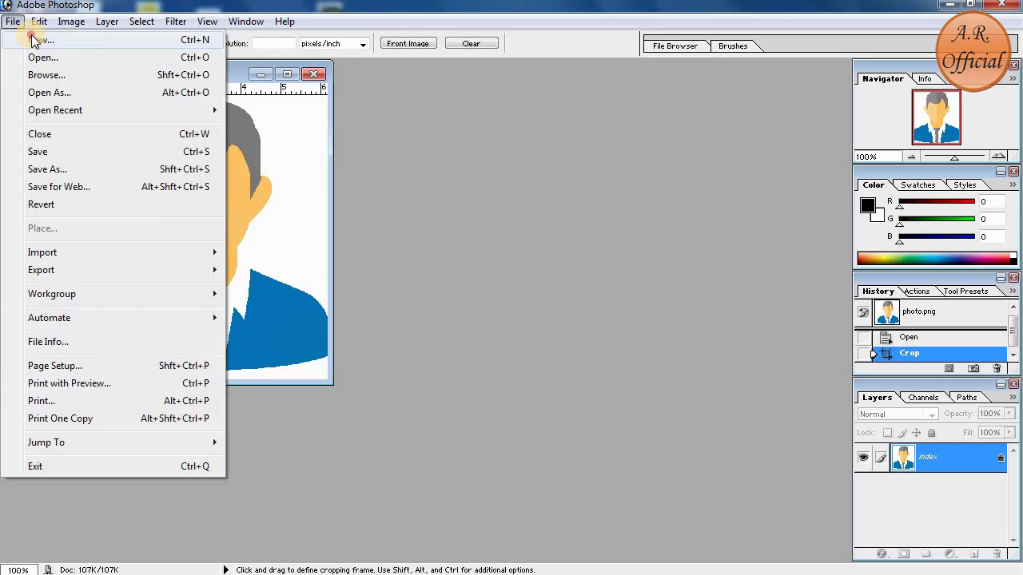
left_click(33, 40)
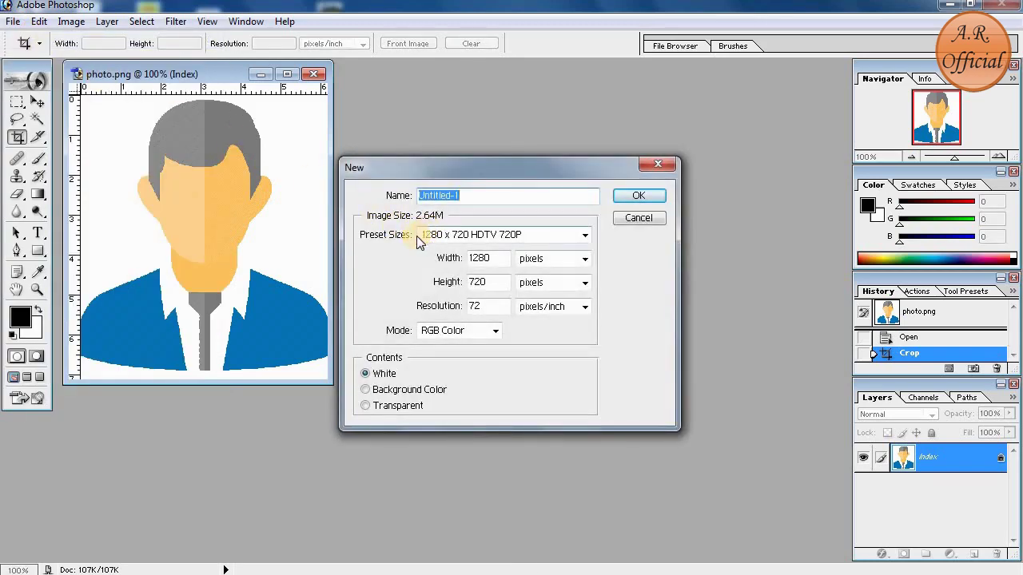
left_click(464, 240)
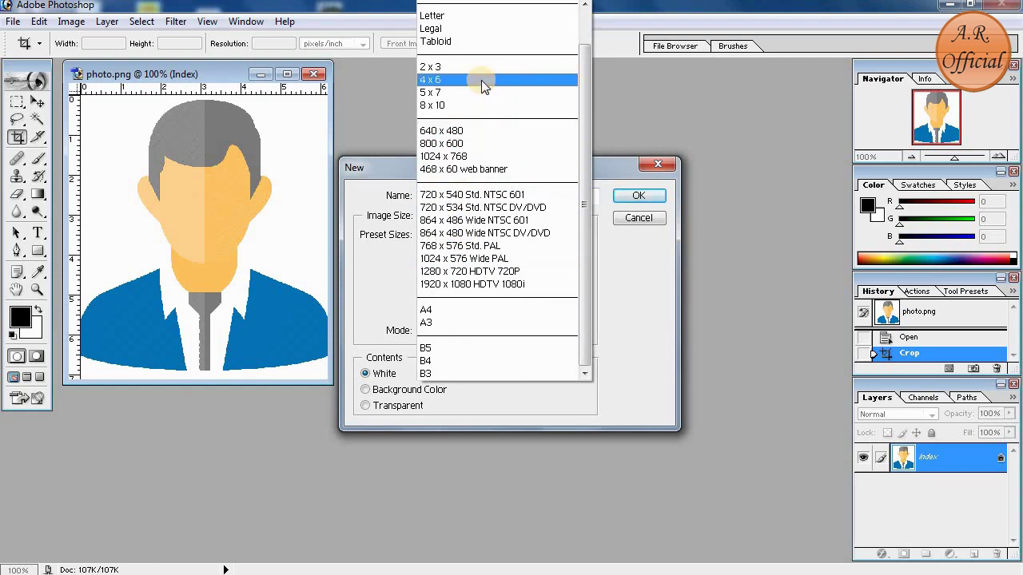
left_click(482, 81)
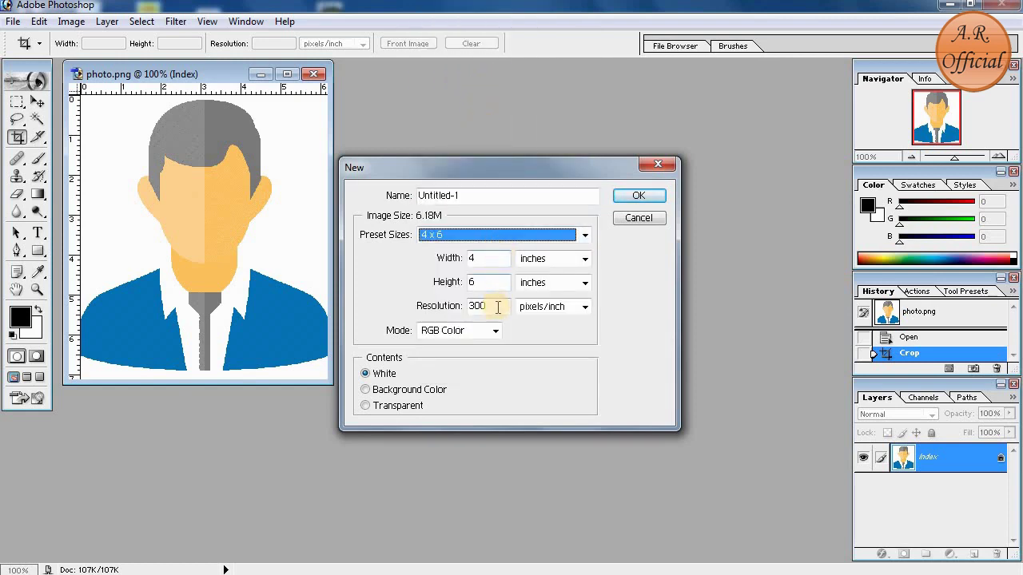
left_click(651, 198)
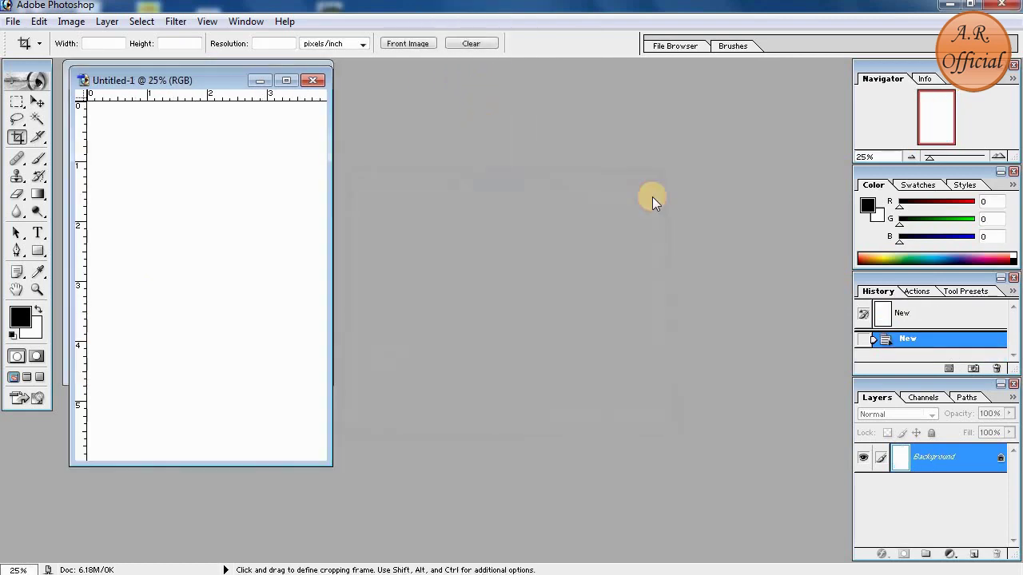
left_click_drag(176, 86, 489, 106)
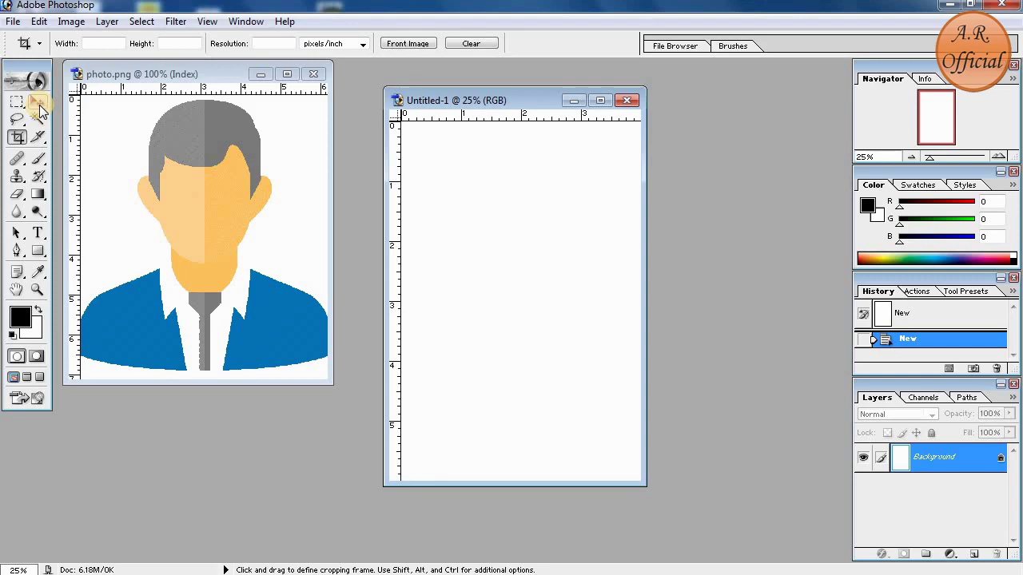
Select the entire cropped photo with the Rectangular Marquee.
left_click(37, 103)
left_click_drag(149, 186, 485, 277)
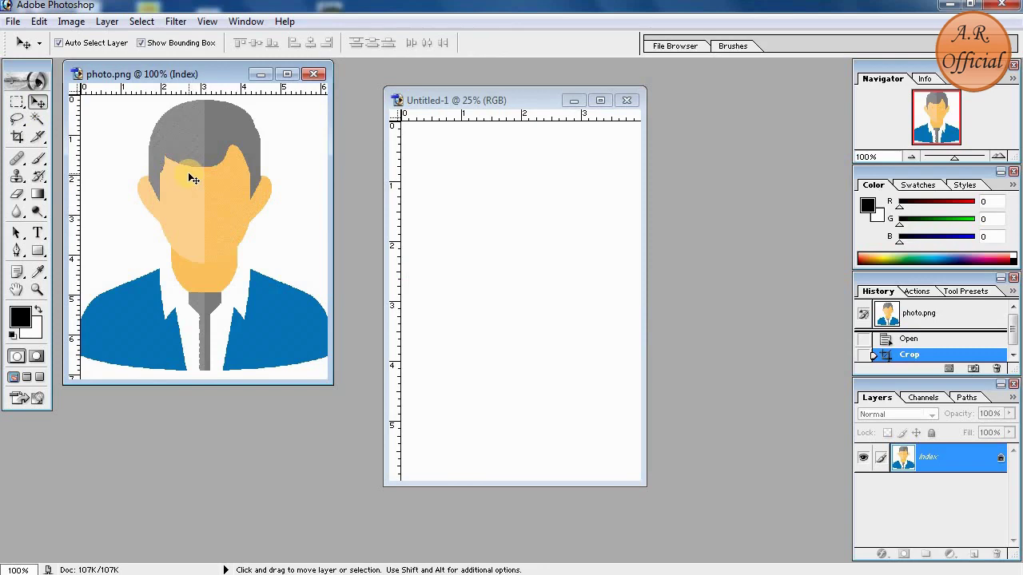
left_click(17, 104)
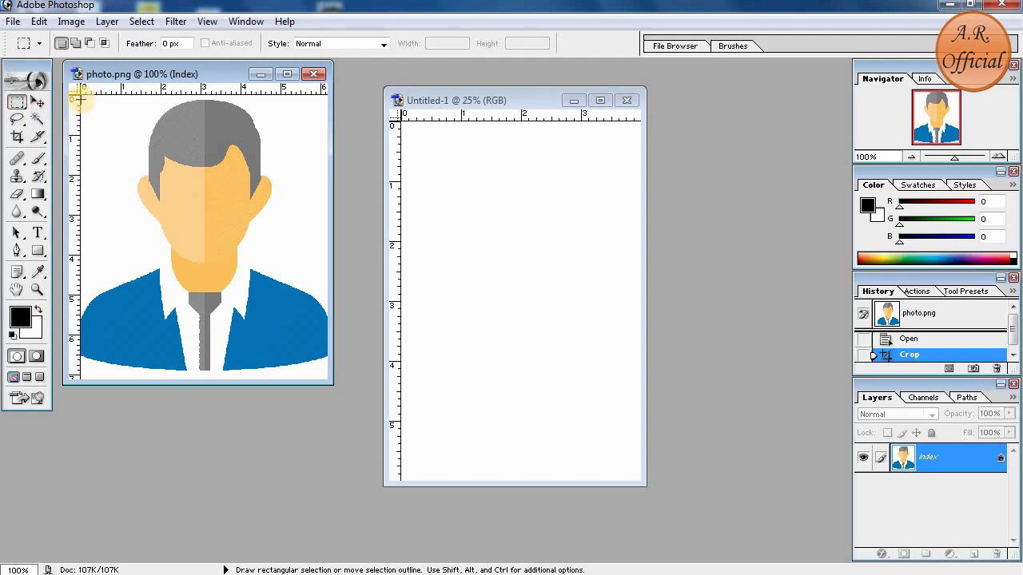
left_click_drag(71, 94, 96, 119)
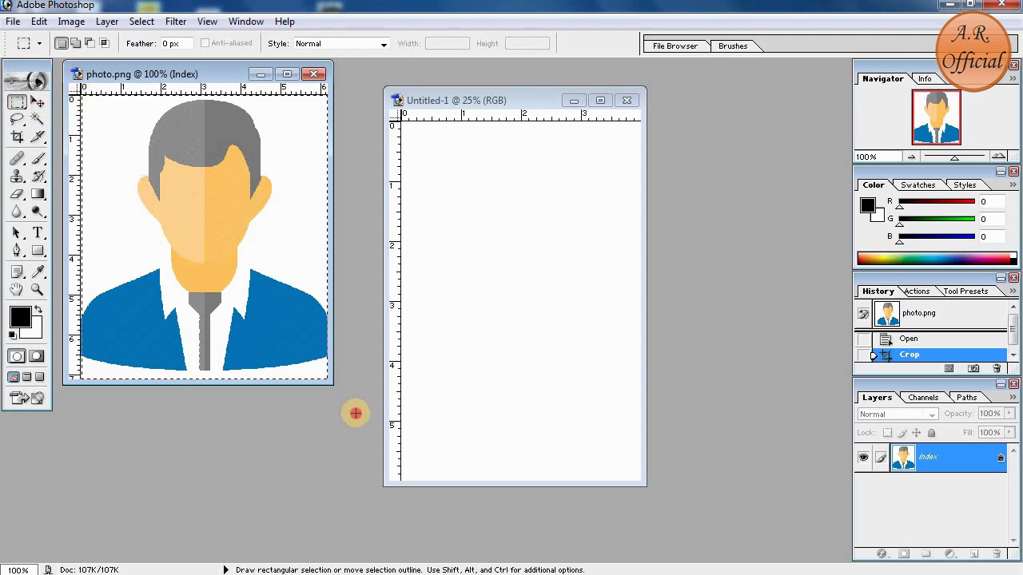
left_click_drag(143, 188, 354, 411)
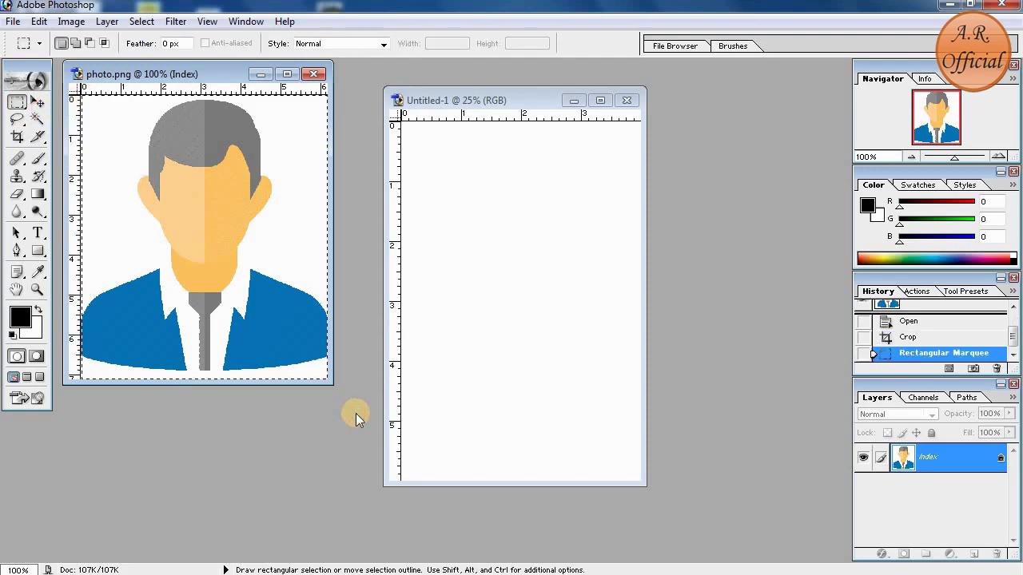
Drag the photo into Untitled-1 as Layer 1 and place it top-left.
left_click(37, 102)
left_click_drag(211, 212, 496, 304)
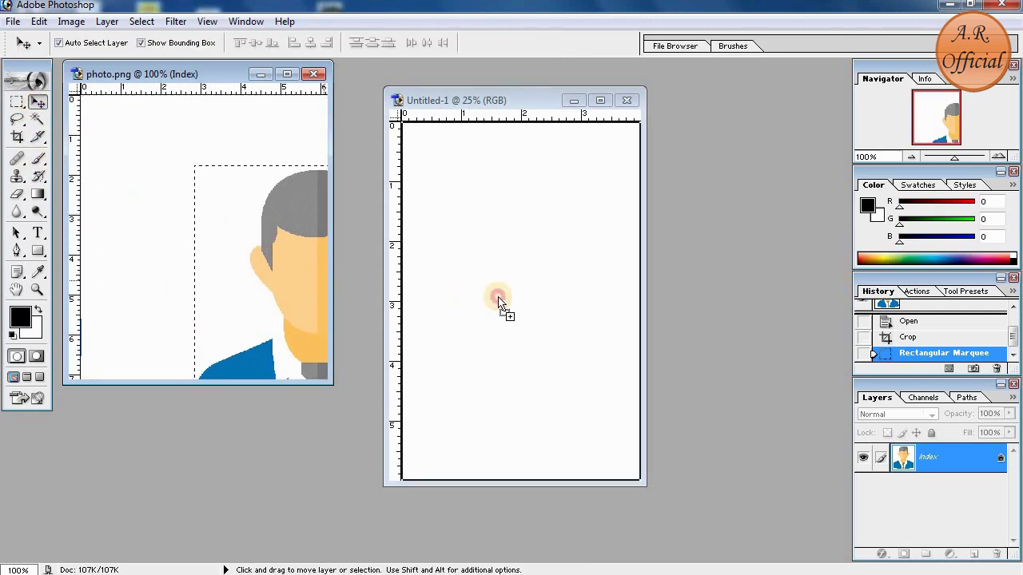
left_click(599, 100)
left_click_drag(491, 292, 470, 223)
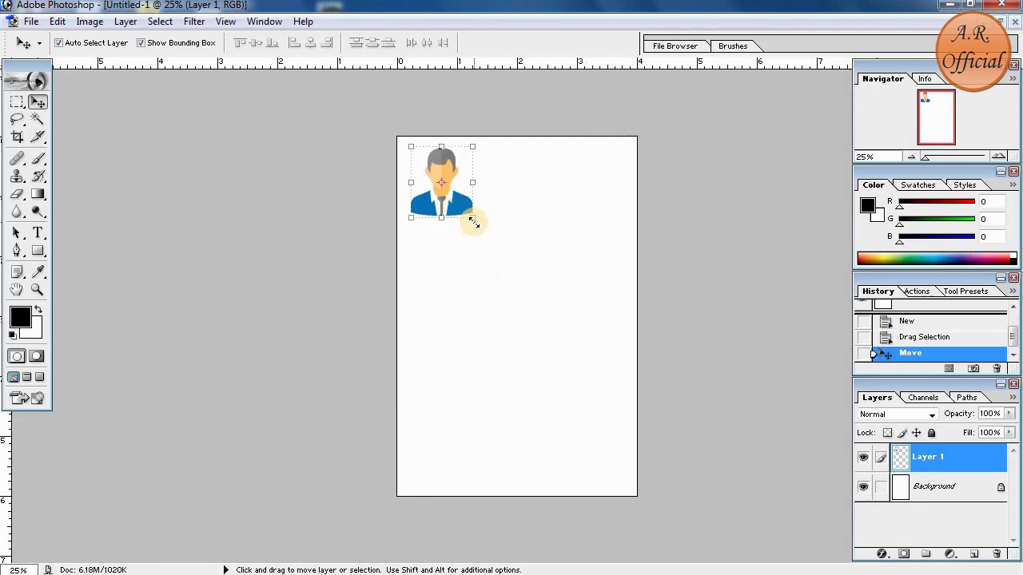
Free-transform Layer 1 down to 86.8% and settle it in the sheet's top-left corner.
left_click_drag(474, 221, 488, 236)
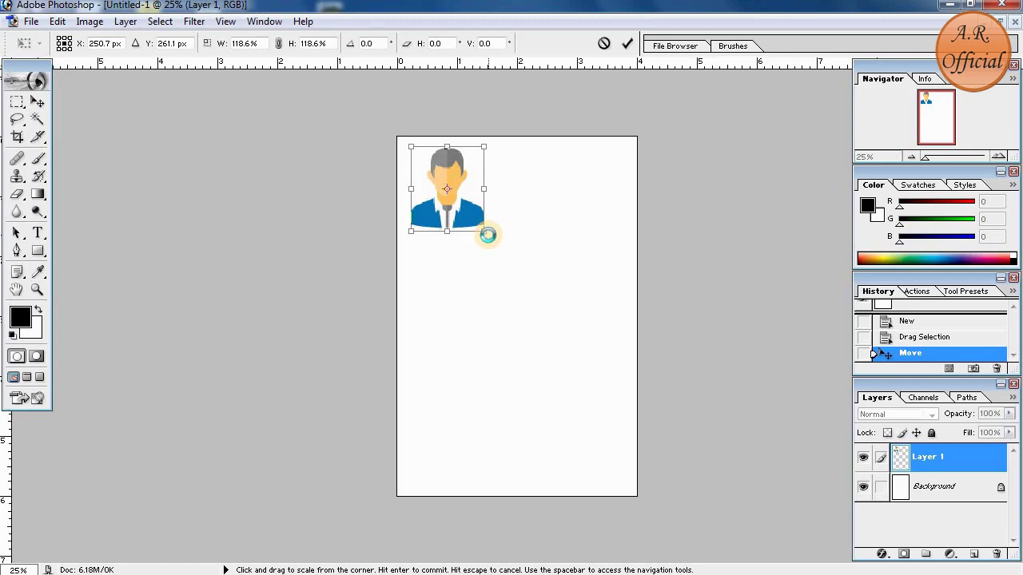
key("Return")
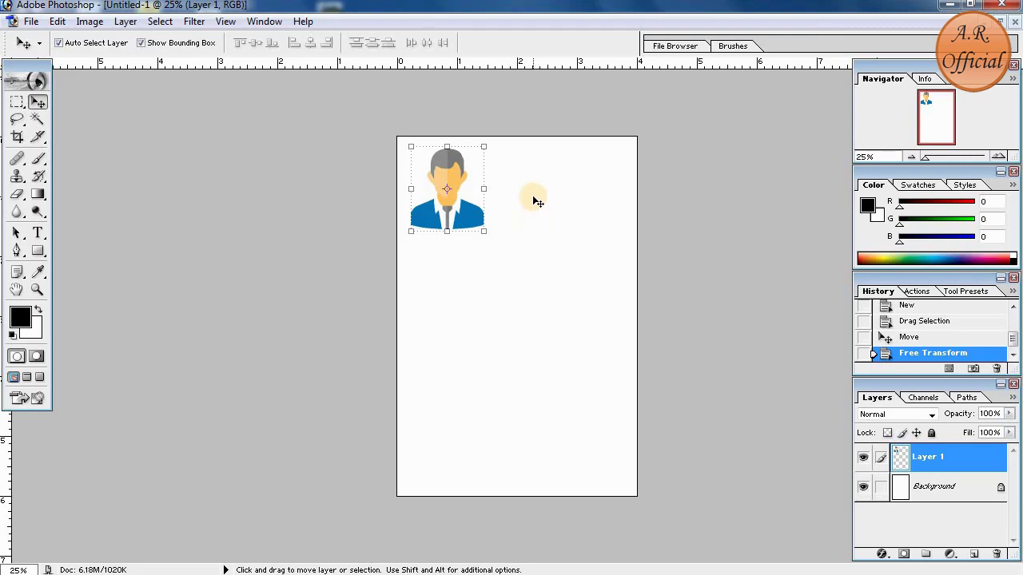
key("ctrl+space")
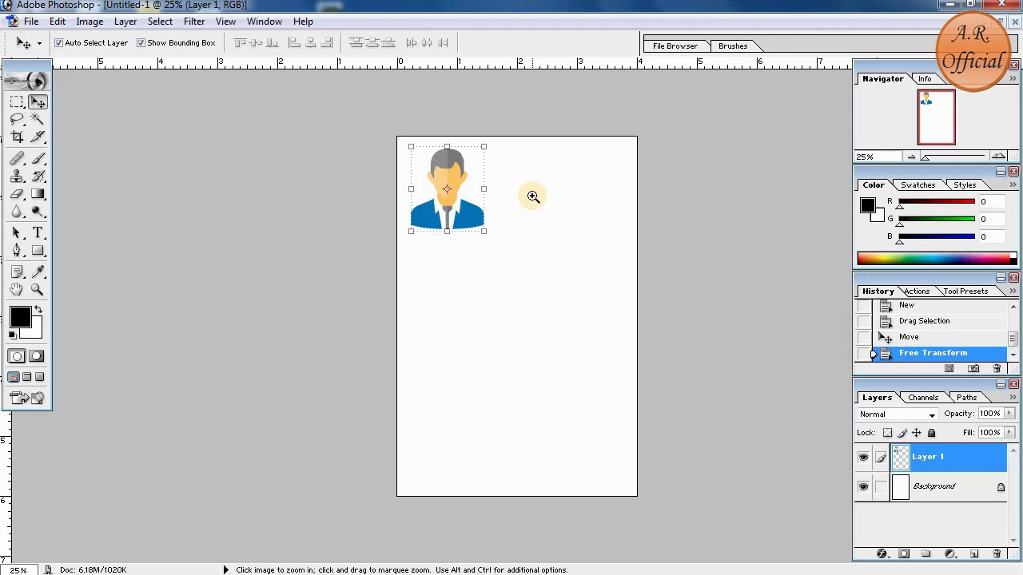
left_click(533, 196)
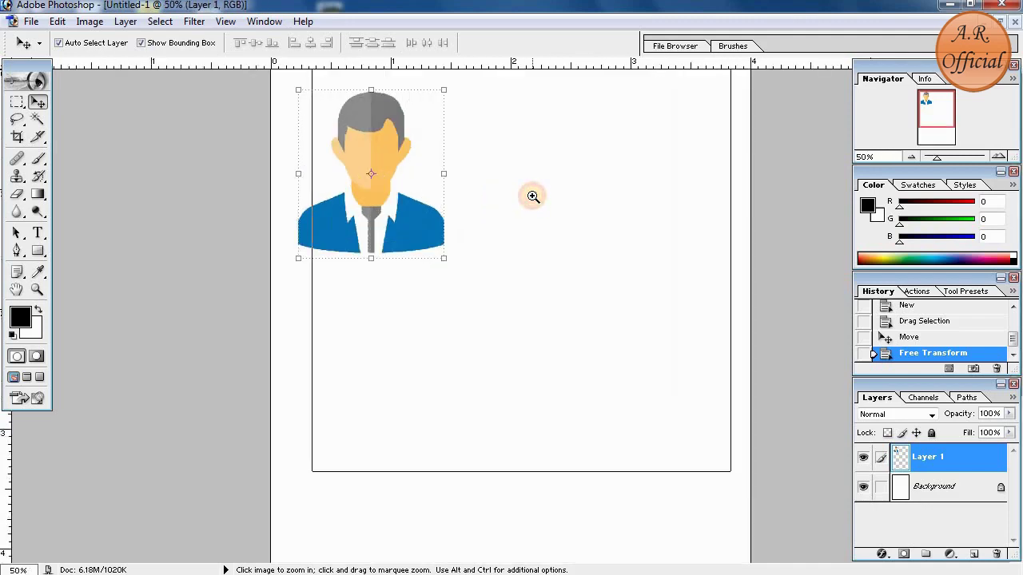
left_click(533, 196)
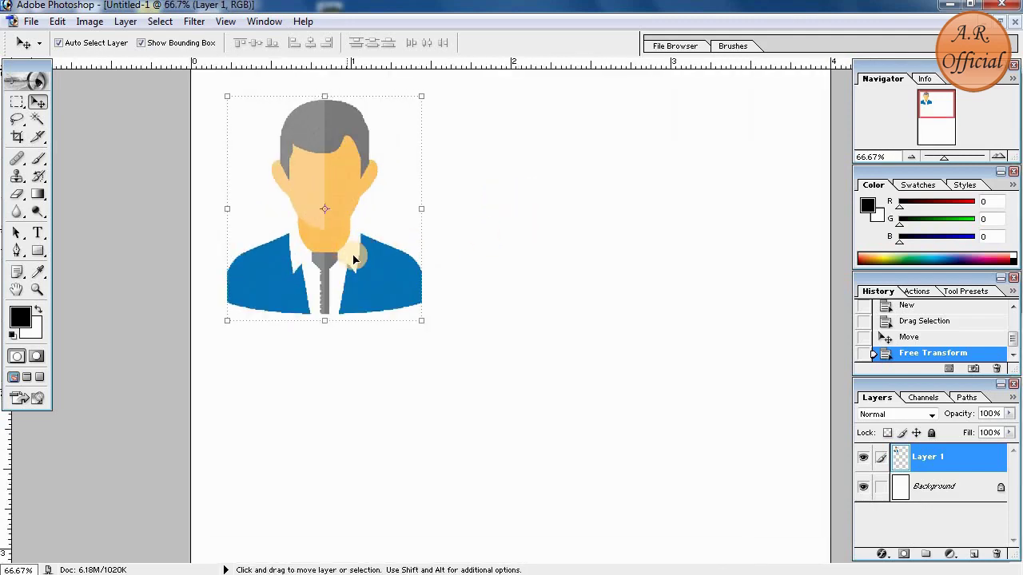
left_click_drag(352, 258, 341, 253)
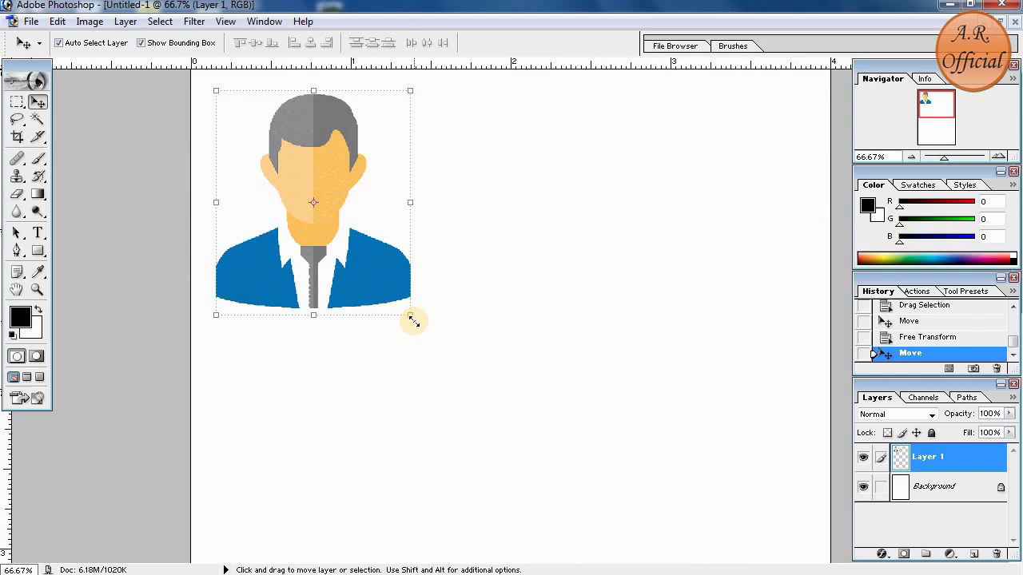
left_click_drag(412, 320, 378, 285)
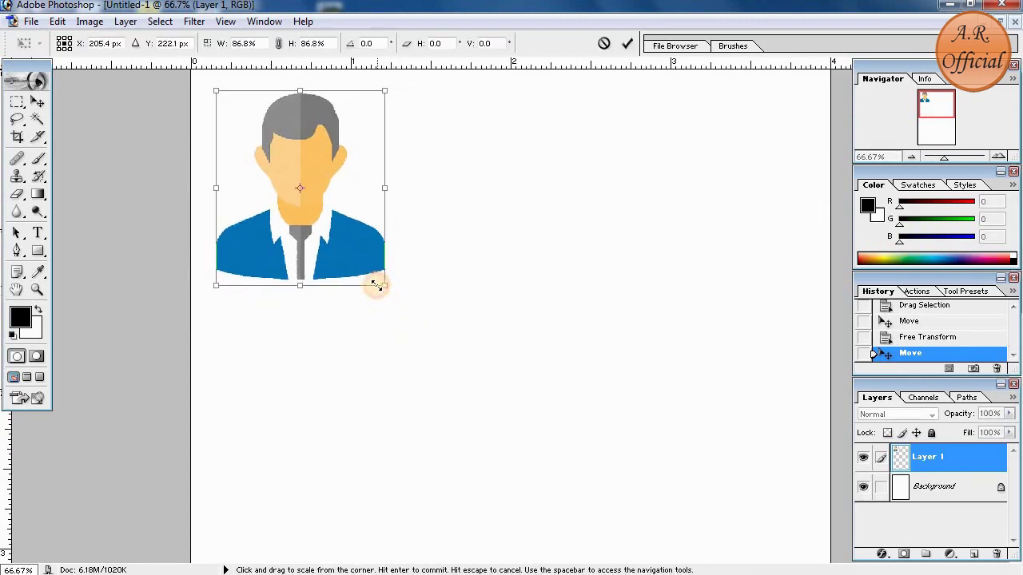
key("Return")
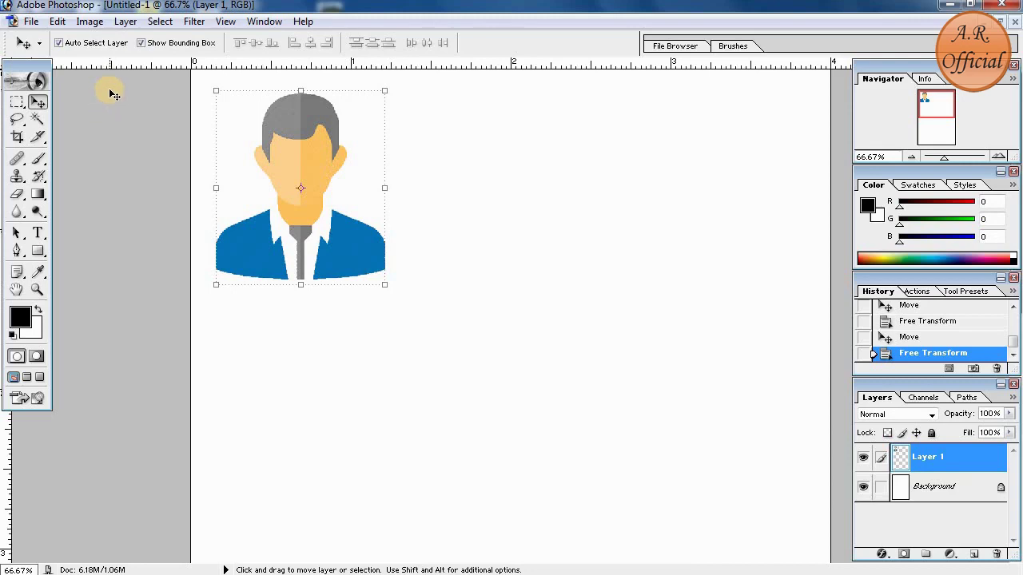
left_click(126, 22)
mouse_move(159, 117)
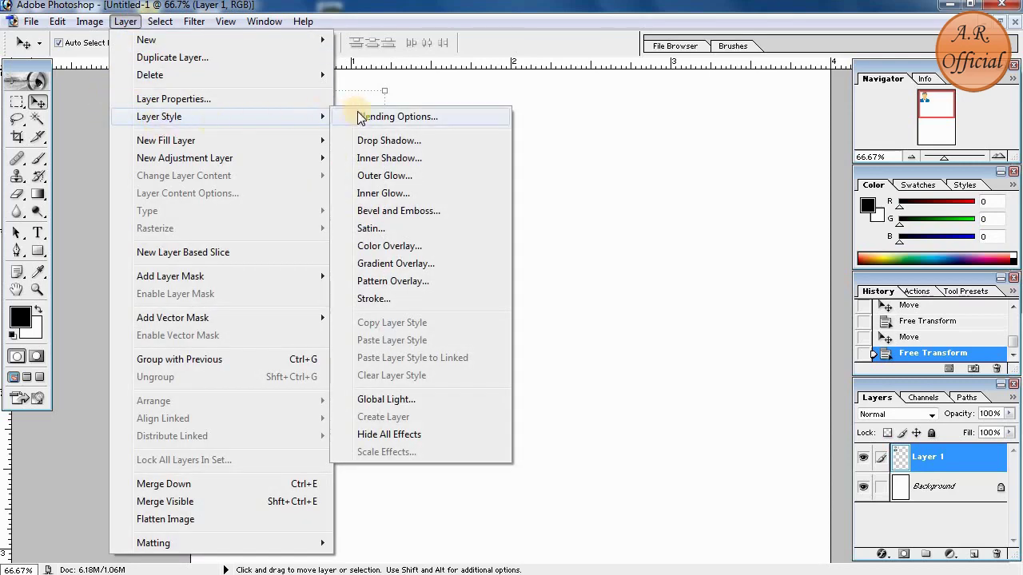
Add a black 5 px Stroke layer style to Layer 1 through Blending Options.
left_click(406, 117)
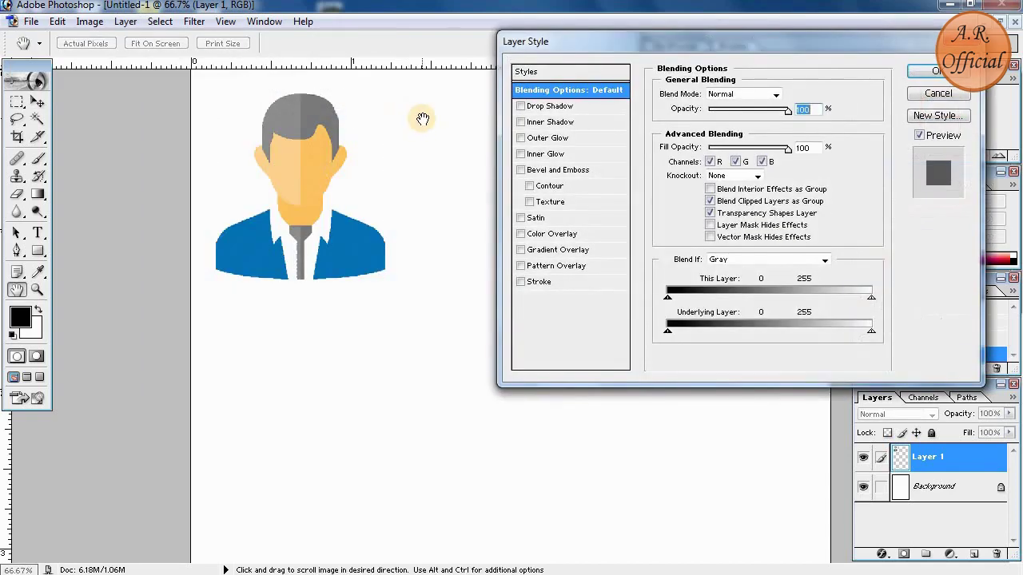
left_click(544, 284)
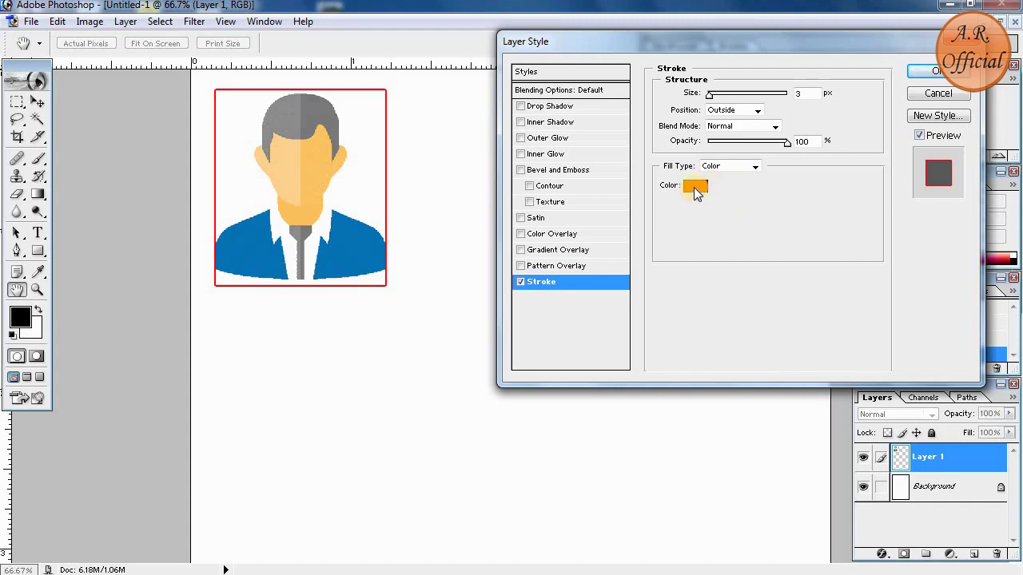
left_click(695, 187)
left_click(664, 352)
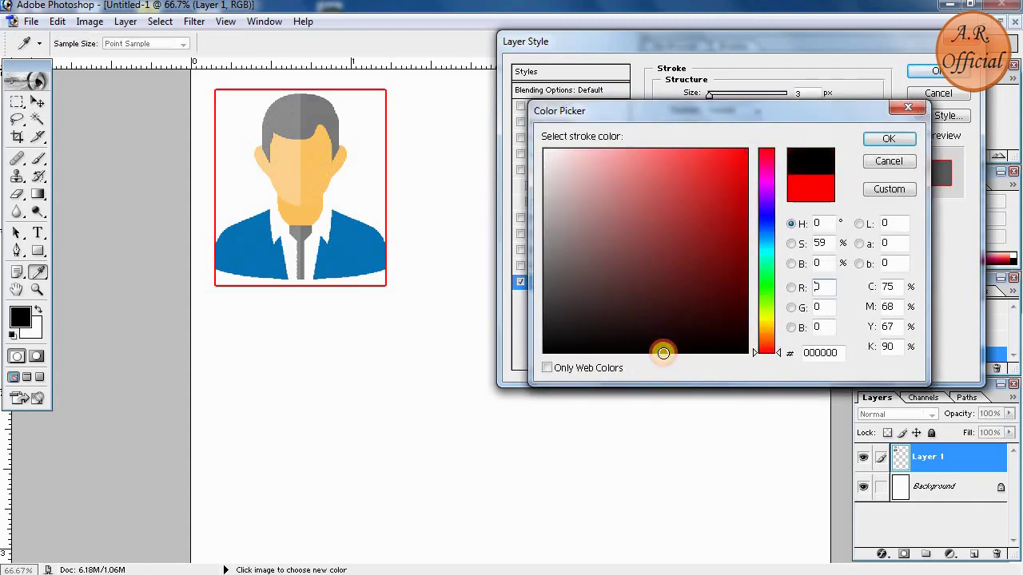
left_click(888, 143)
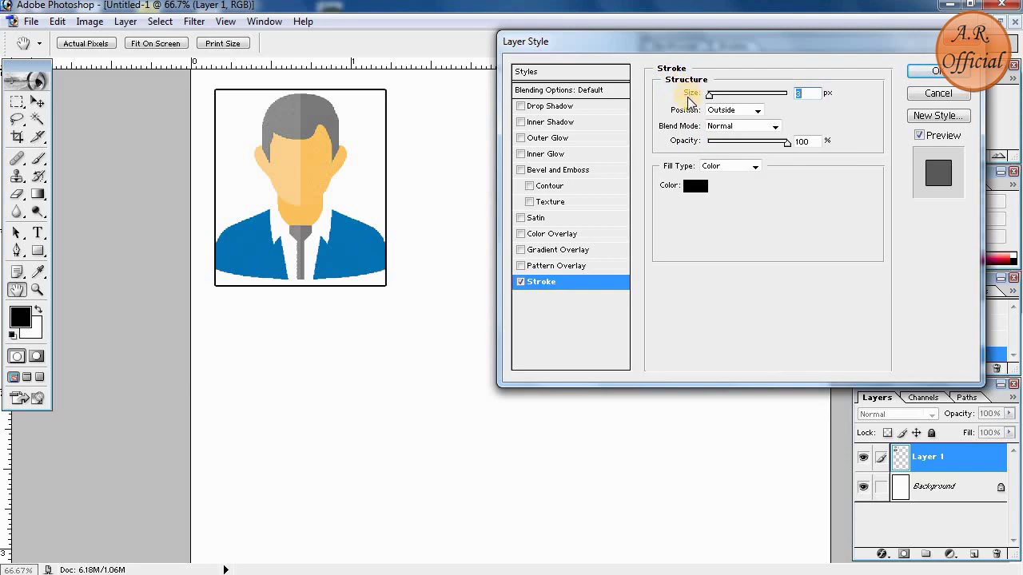
left_click(808, 94)
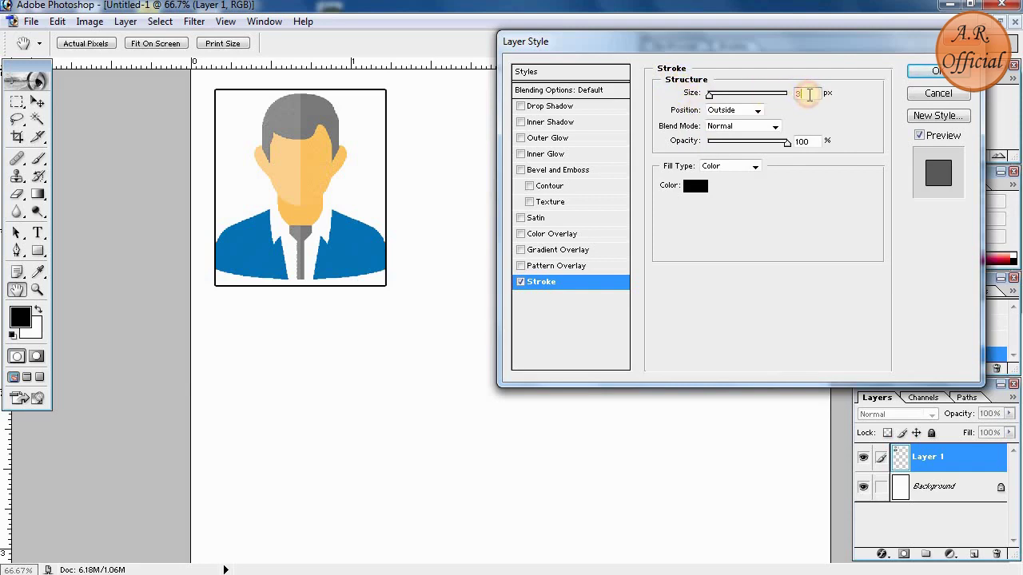
key("BackSpace")
type("5")
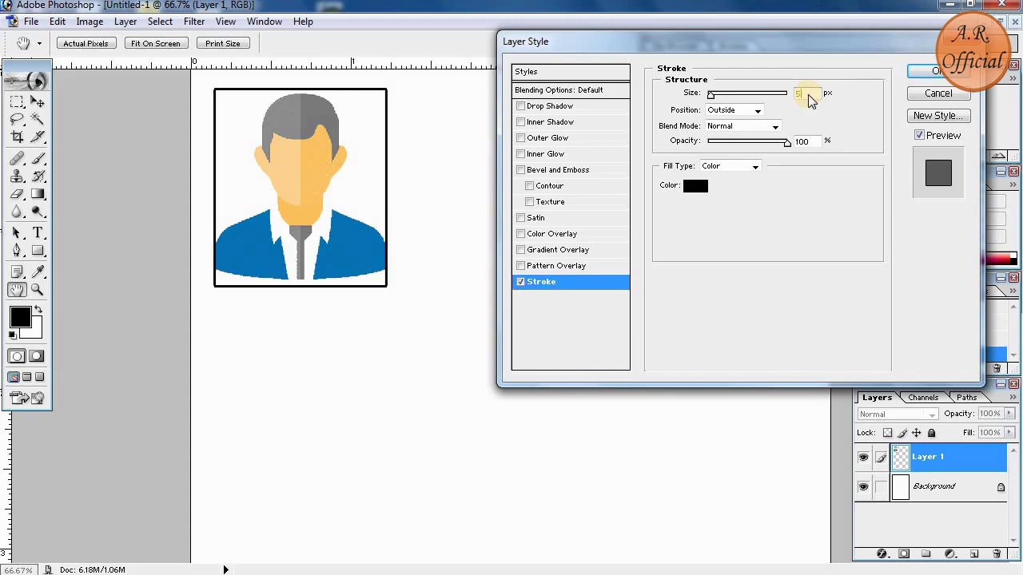
left_click(936, 72)
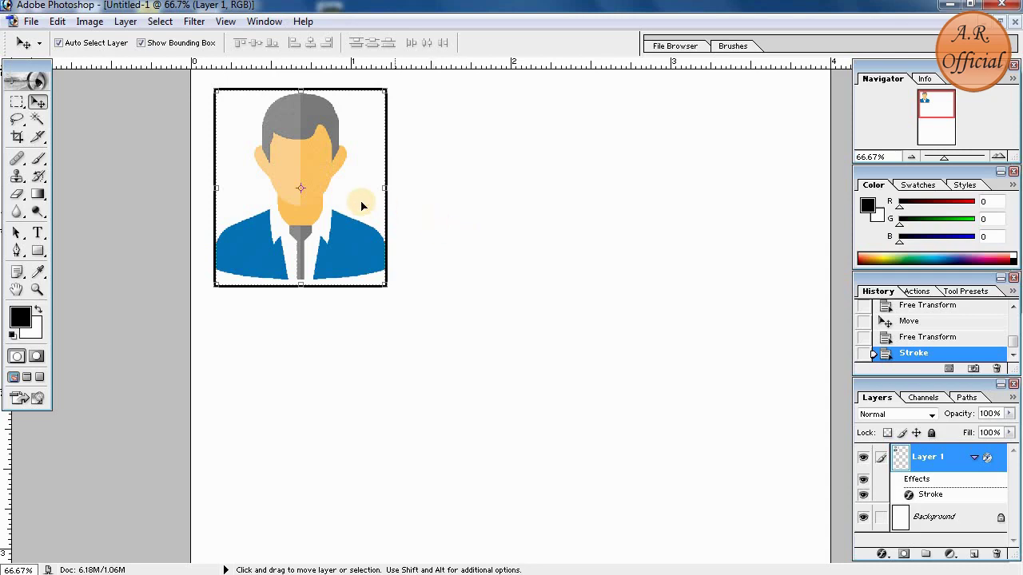
Alt-drag two copies of the portrait to its right, making Layer 1 copy and copy 2.
left_click_drag(384, 200, 527, 196)
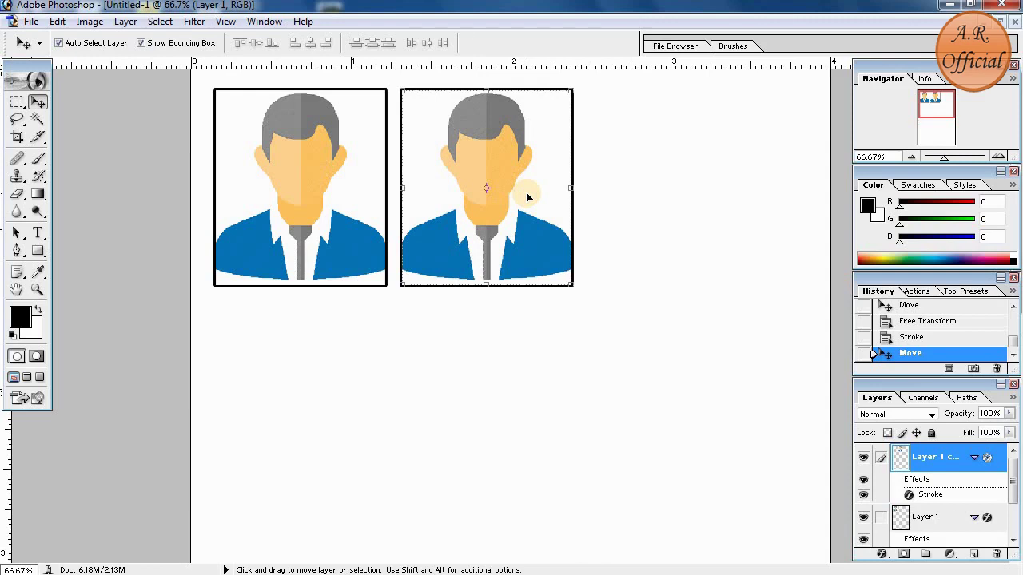
key("ctrl+d")
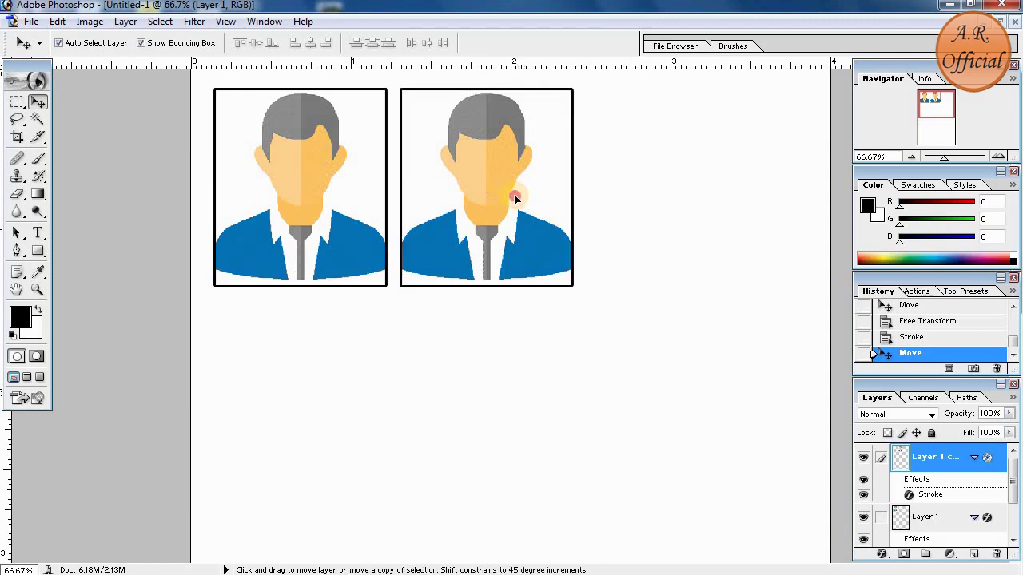
mouse_move(514, 199)
left_mouse_down("alt")
mouse_move(697, 206)
mouse_move(700, 197)
left_mouse_up("alt")
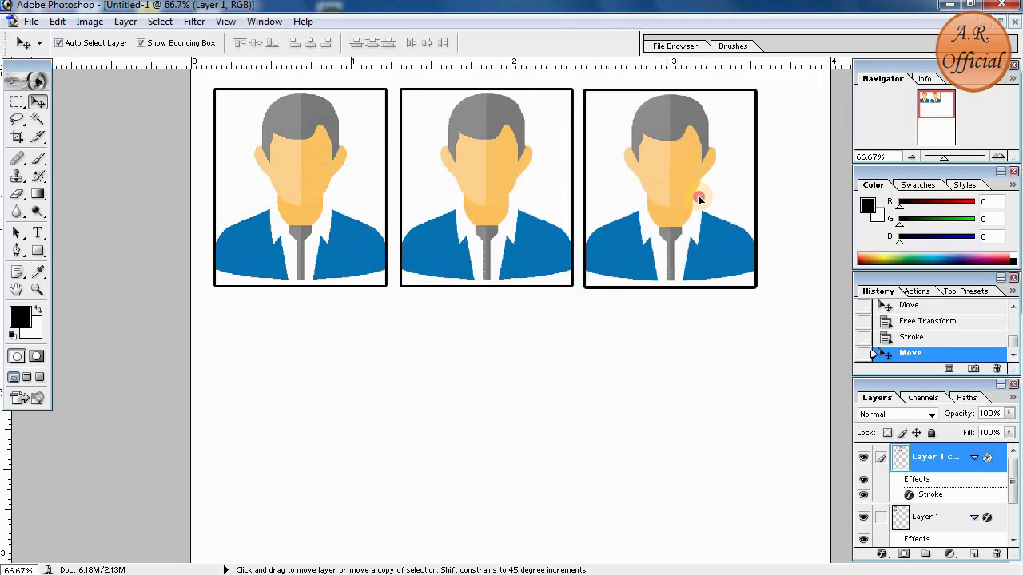
left_click_drag(699, 198, 700, 198)
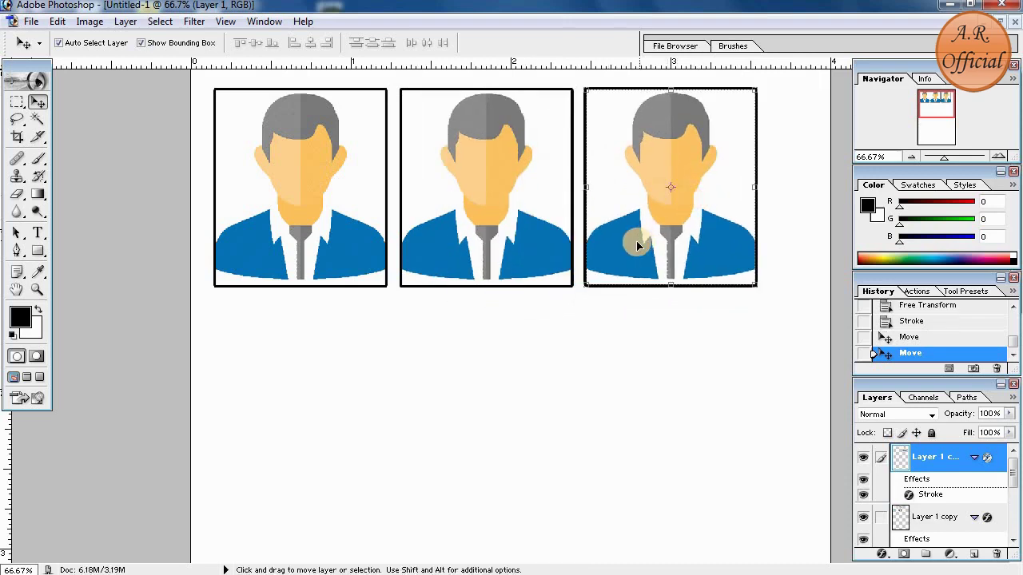
Zoom out and back in to inspect the gaps between the three portraits.
key("ctrl+minus")
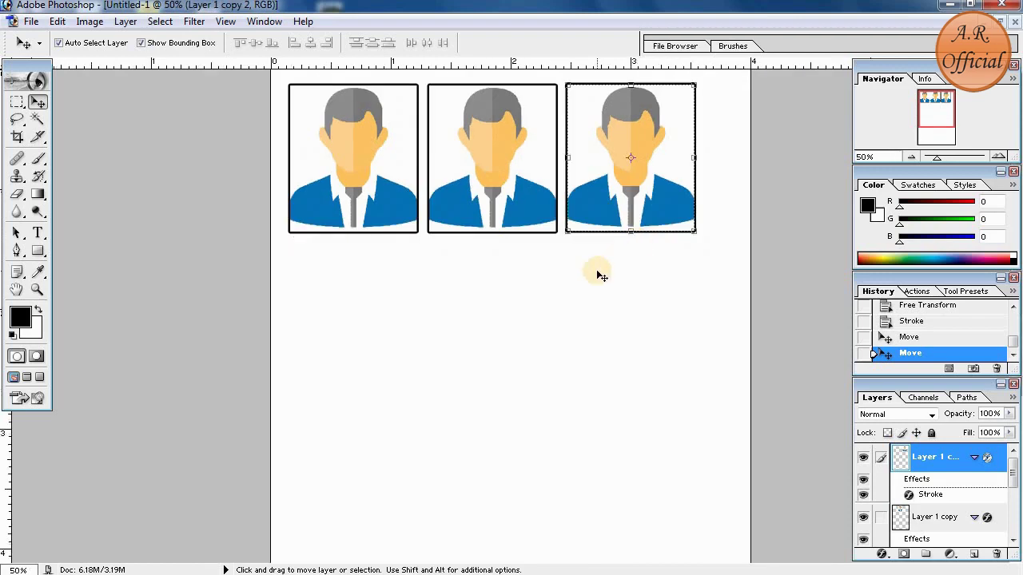
key("ctrl+minus")
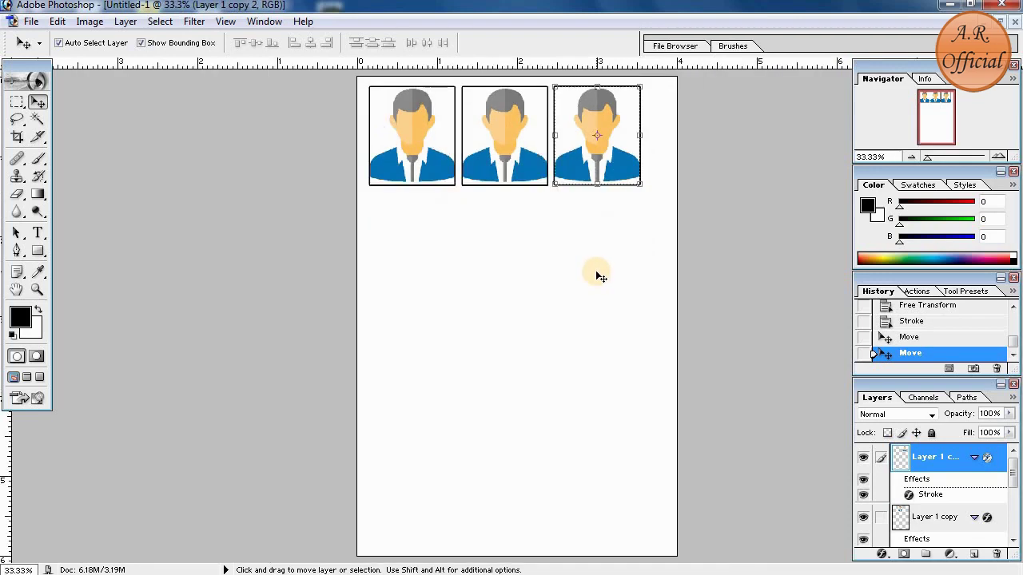
key("ctrl+plus")
scroll(598, 276, "up", 5)
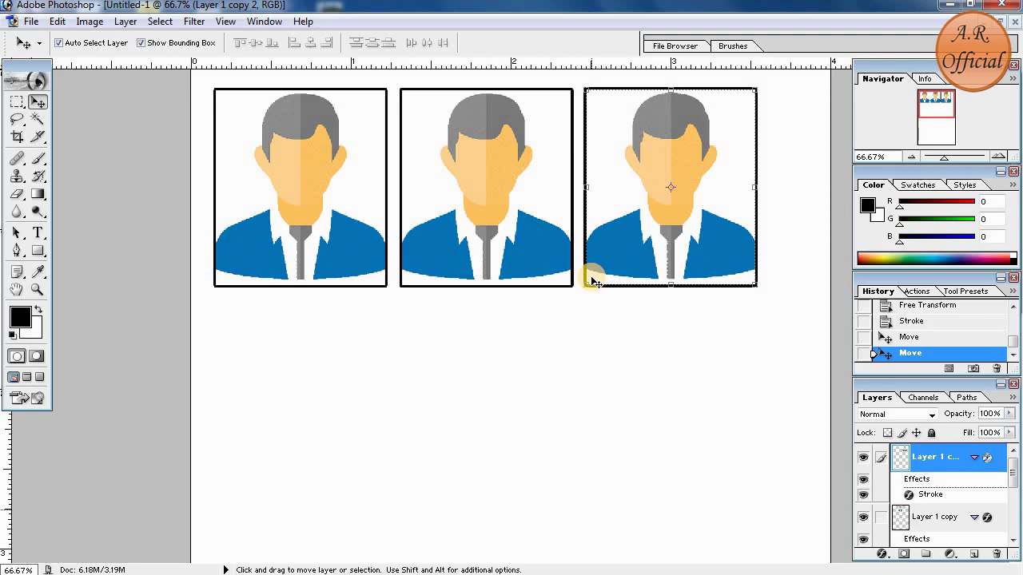
key("ctrl+plus")
scroll(595, 283, "up", 1)
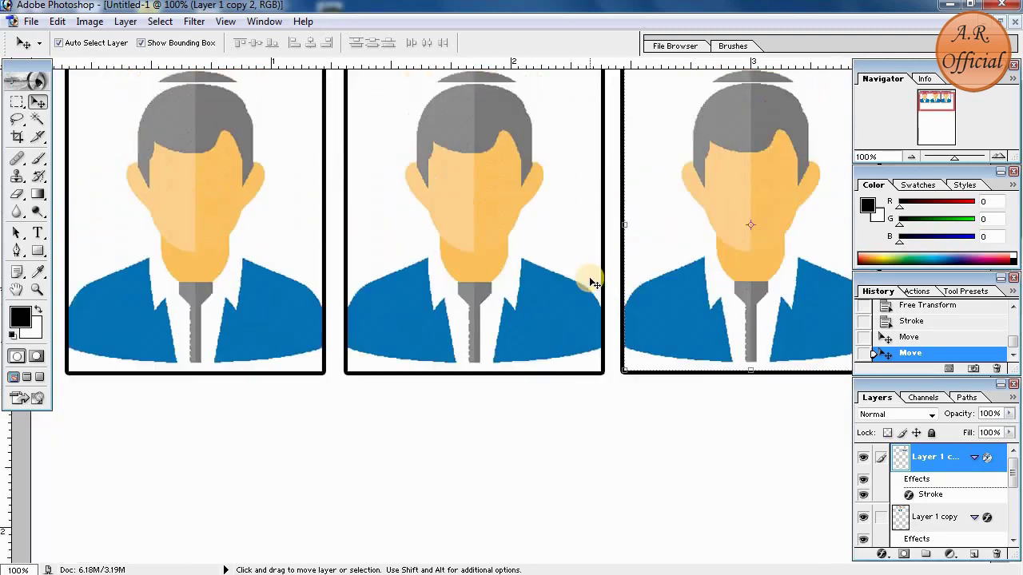
scroll(594, 283, "up", 3)
key("ctrl+minus")
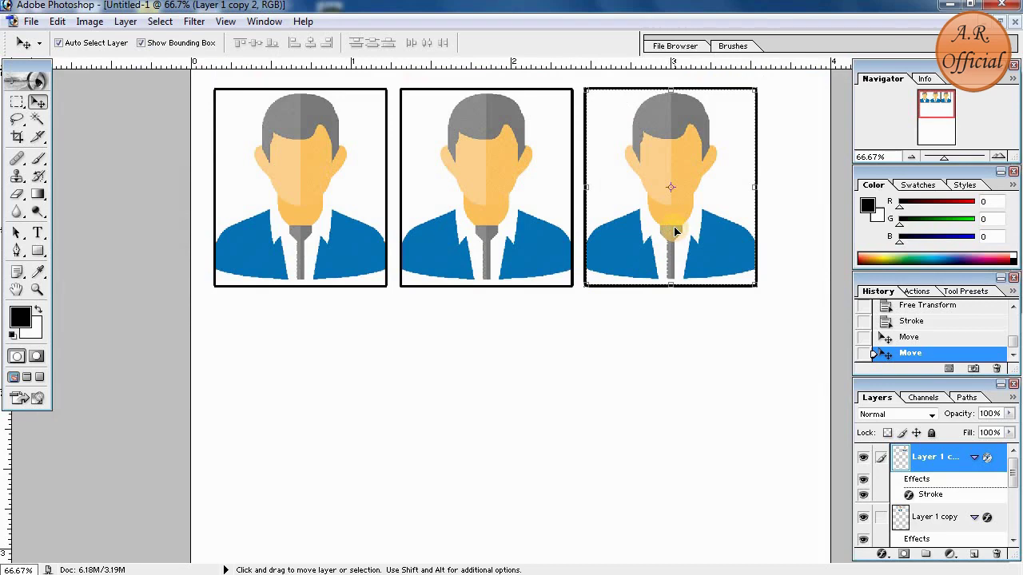
Nudge the right, middle and left portraits with arrow keys to even the spacing.
key("shift+Right")
key("shift+Right")
key("shift+Right")
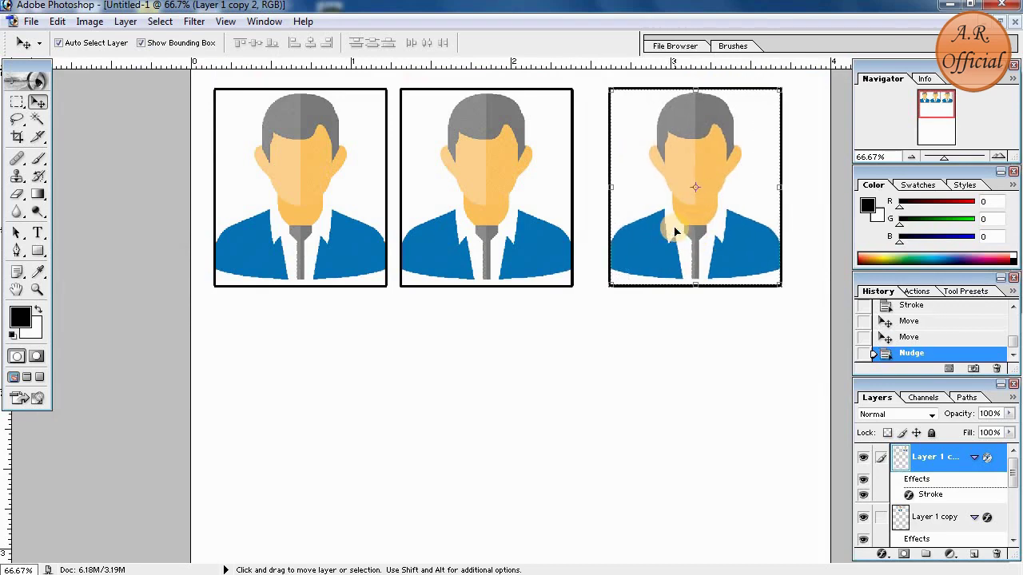
left_click(490, 221)
key("shift+Right")
key("shift+Right")
key("Right")
key("Right")
key("Right")
key("shift+Right")
left_click(357, 223)
key("shift+Right")
key("shift+Right")
key("Right")
key("Right")
key("Right")
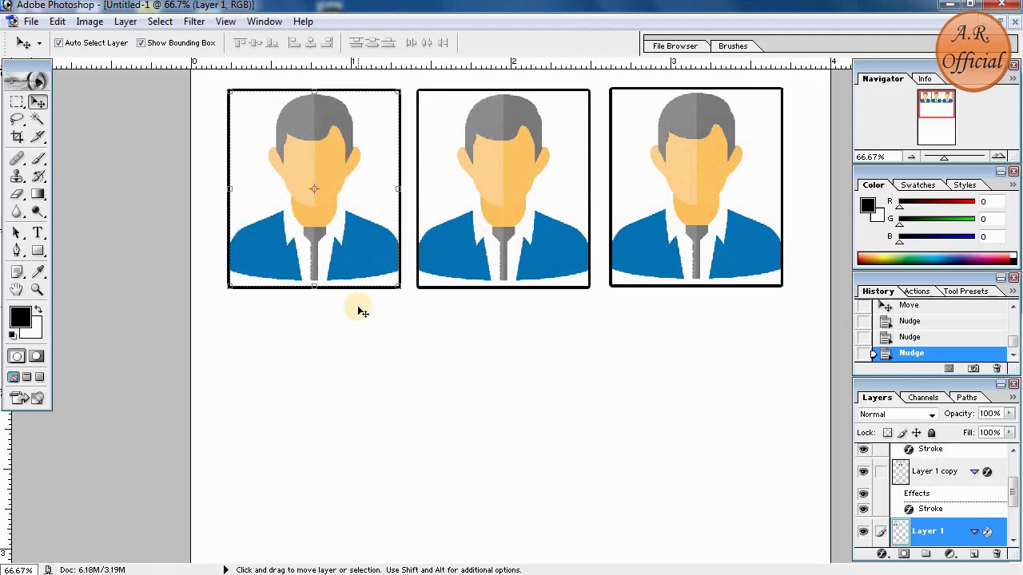
Copy portraits down into three more rows, completing the 3×4 grid through Layer 1 copy 11.
mouse_move(347, 217)
left_mouse_down()
mouse_move(348, 437)
mouse_move(740, 439)
mouse_move(726, 434)
left_mouse_up()
scroll(727, 434, "down", 2)
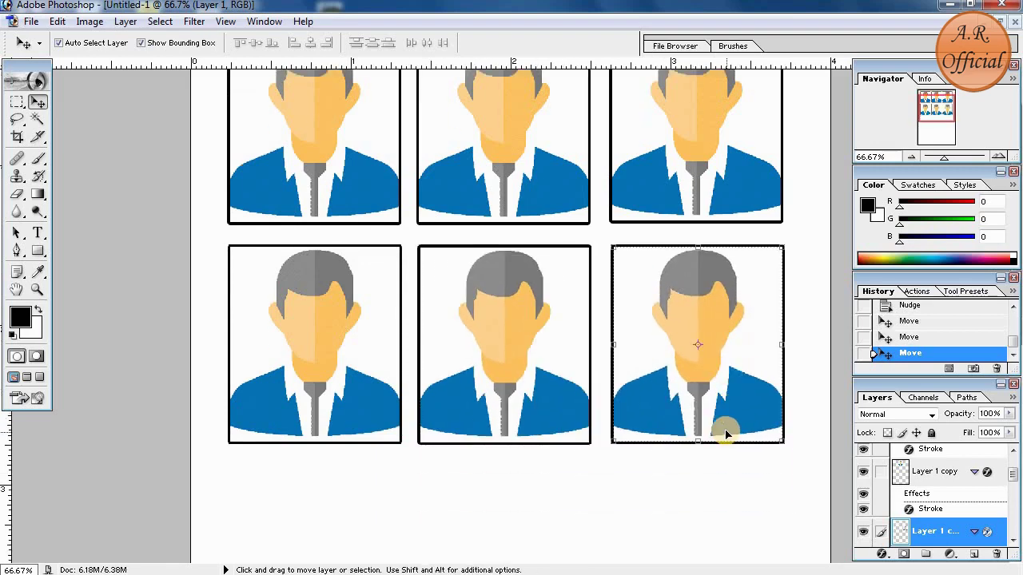
scroll(688, 416, "down", 3)
scroll(652, 399, "down", 2)
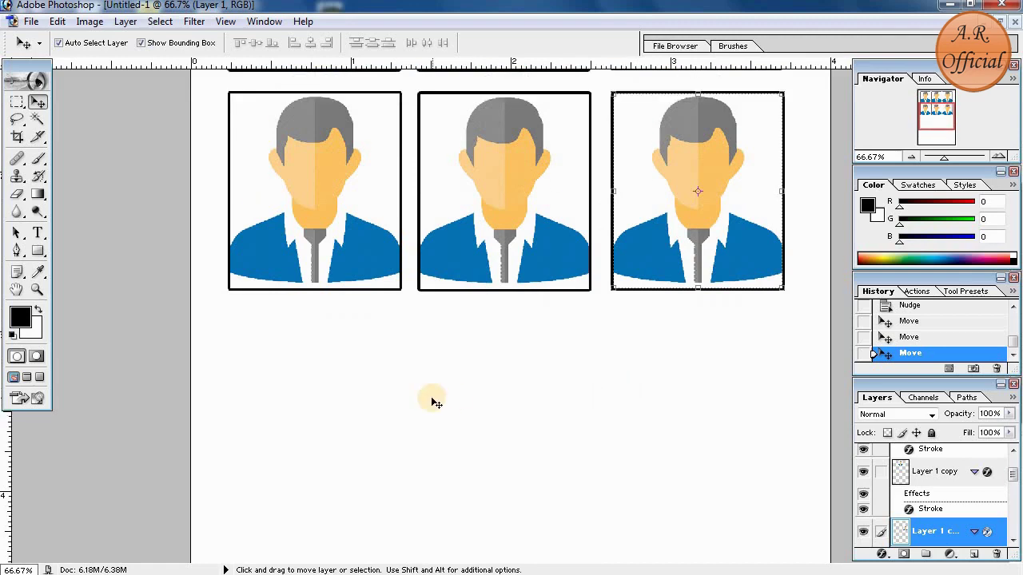
mouse_move(320, 201)
left_mouse_down()
mouse_move(317, 449)
mouse_move(322, 421)
mouse_move(471, 430)
mouse_move(519, 419)
mouse_move(711, 418)
left_mouse_up()
scroll(713, 421, "down", 2)
scroll(712, 421, "down", 3)
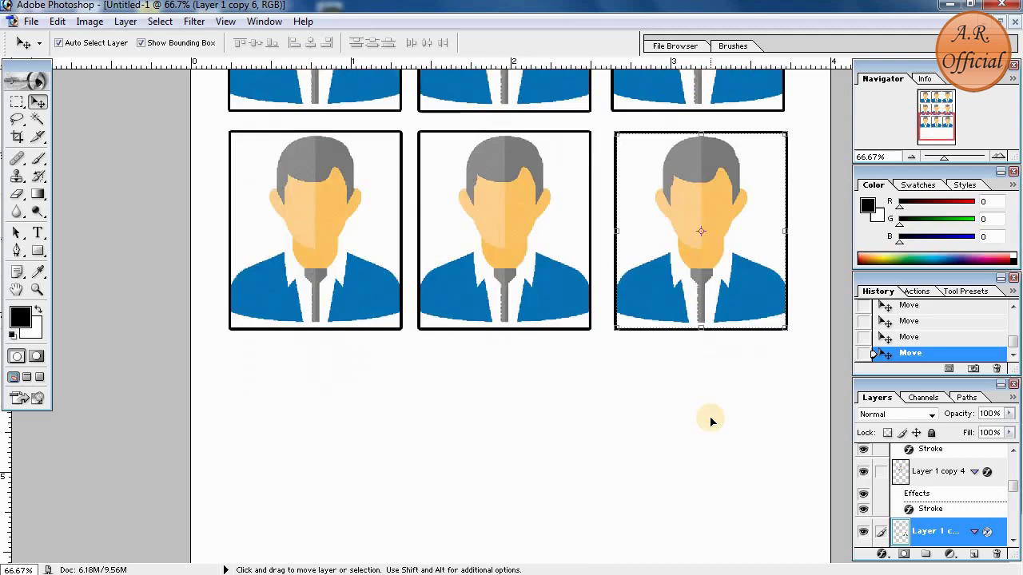
scroll(712, 421, "down", 2)
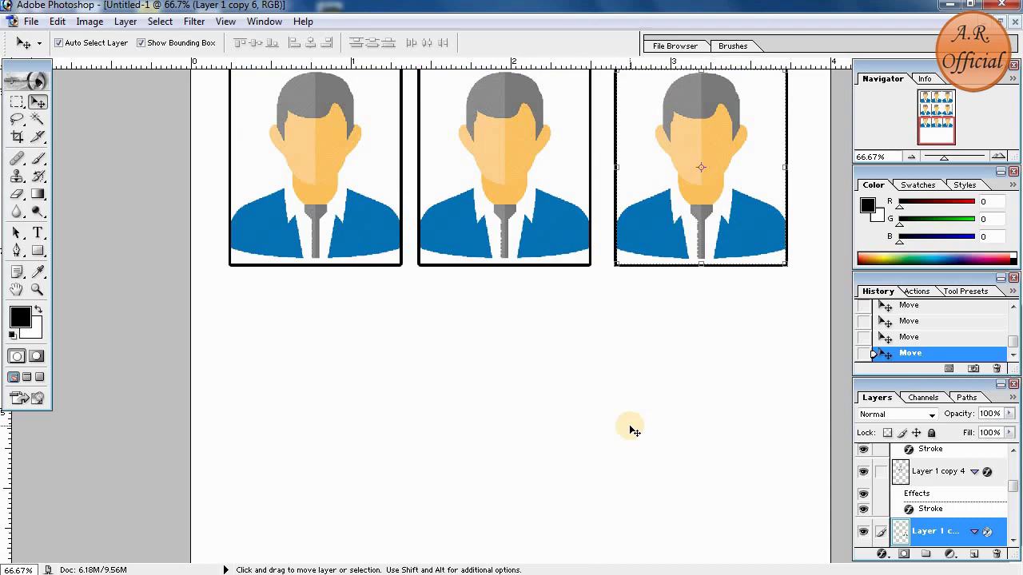
scroll(580, 431, "down", 1)
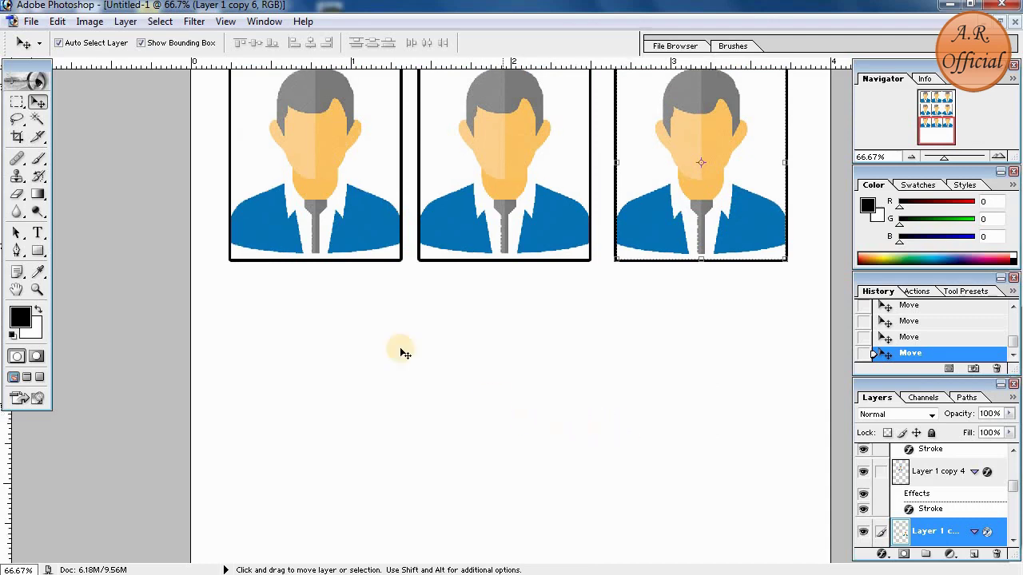
mouse_move(326, 178)
left_mouse_down()
mouse_move(324, 399)
mouse_move(497, 424)
mouse_move(507, 395)
mouse_move(668, 432)
mouse_move(707, 397)
left_mouse_up()
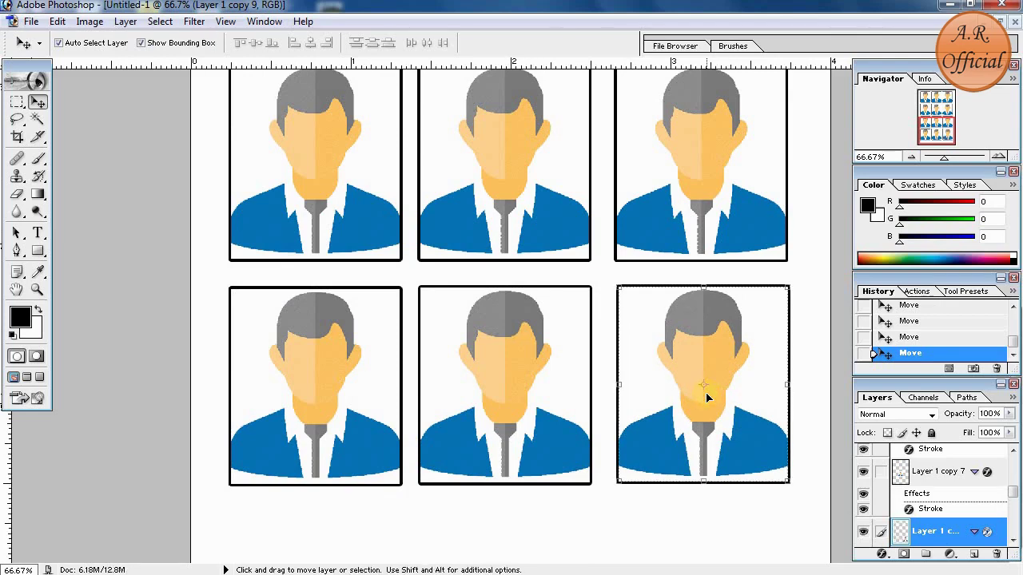
key("ctrl+minus")
key("ctrl+minus")
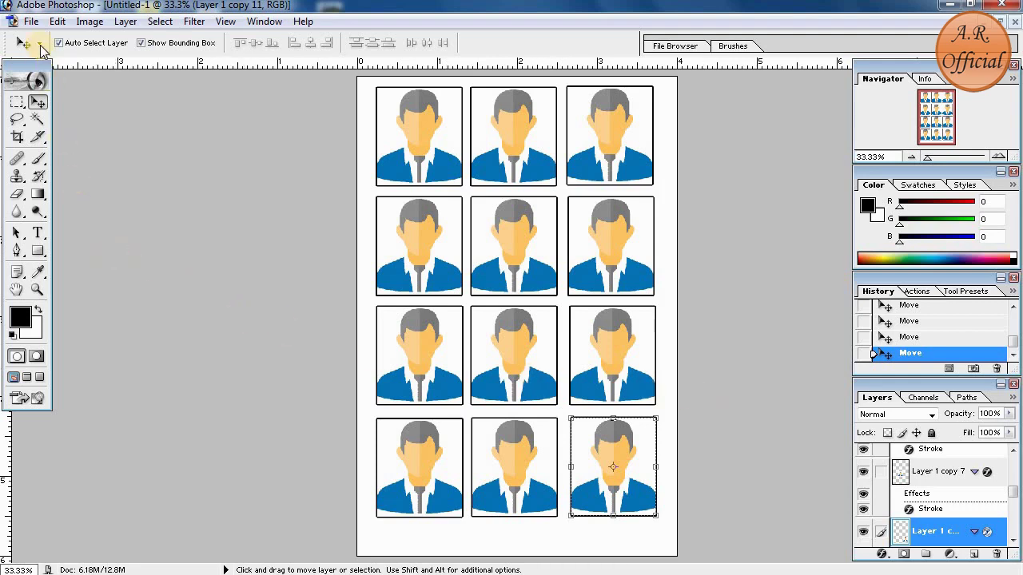
left_click(30, 21)
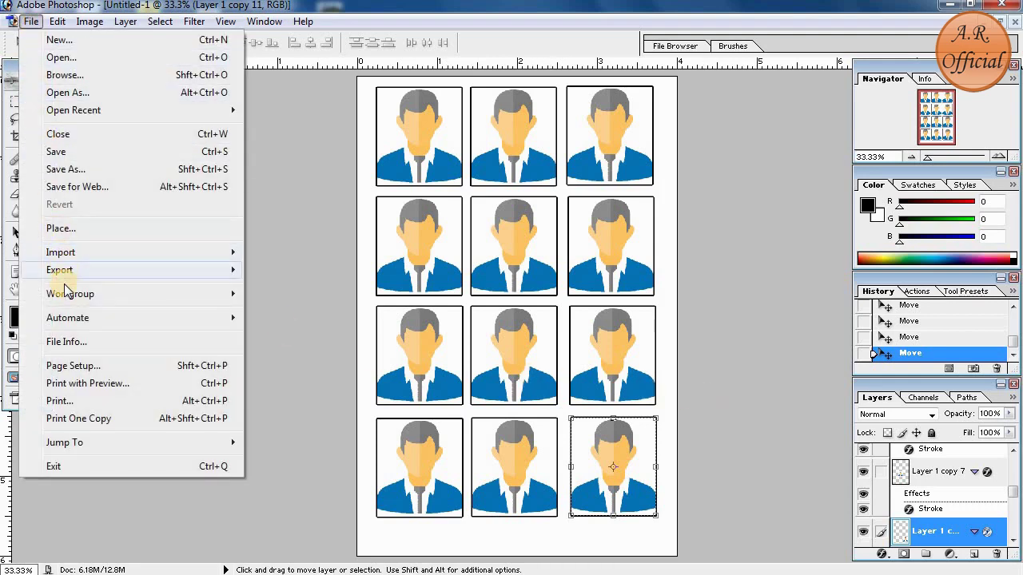
Enable Scale to Fit Media (173.61%) in Print with Preview and close it with Done.
left_click(75, 388)
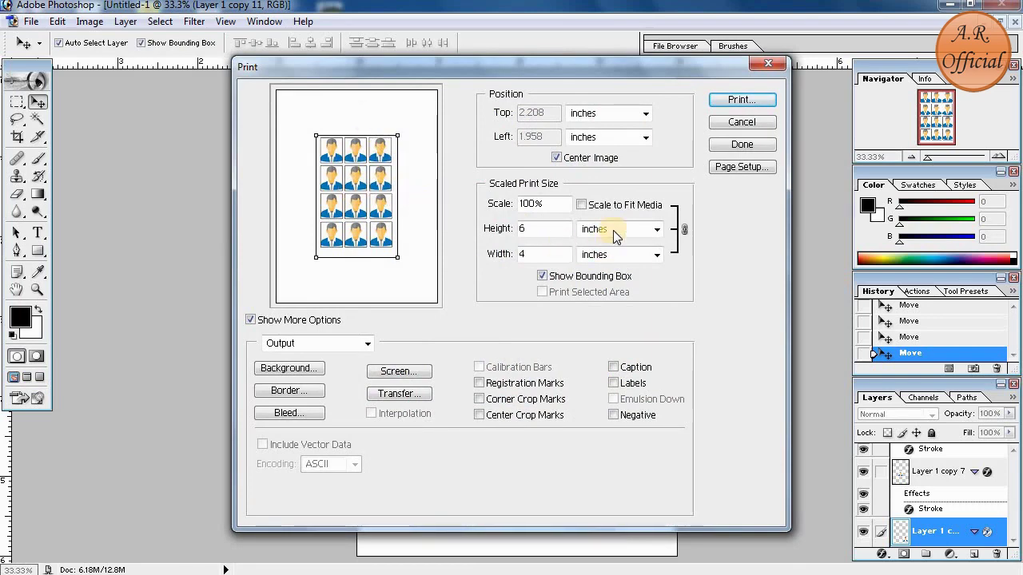
left_click(581, 206)
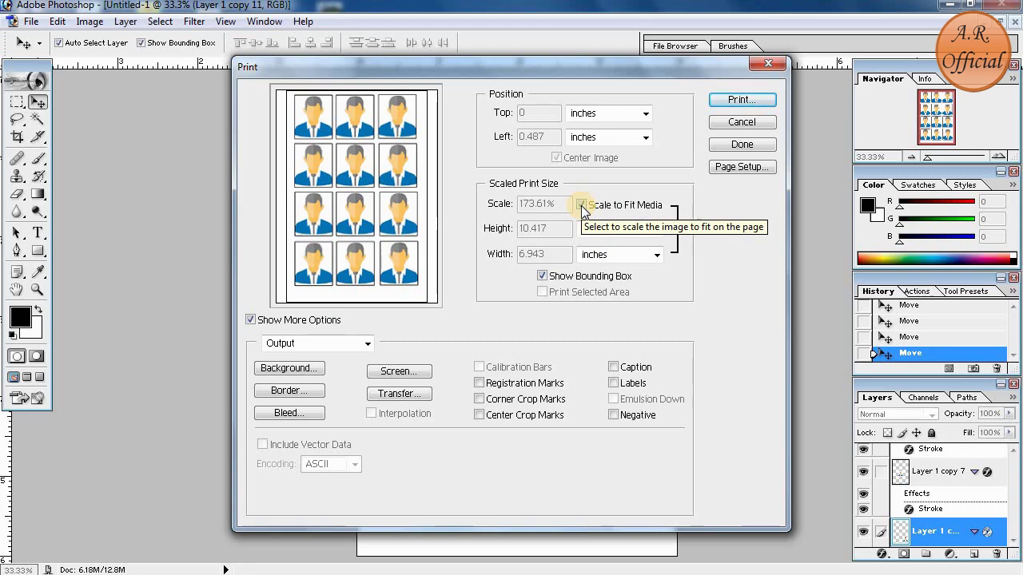
left_click(768, 63)
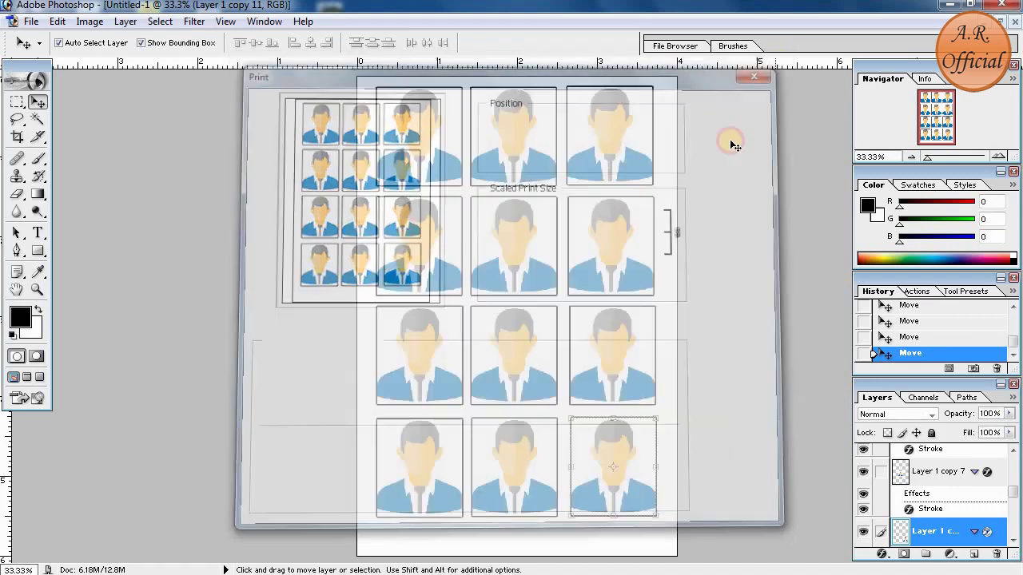
left_click(31, 21)
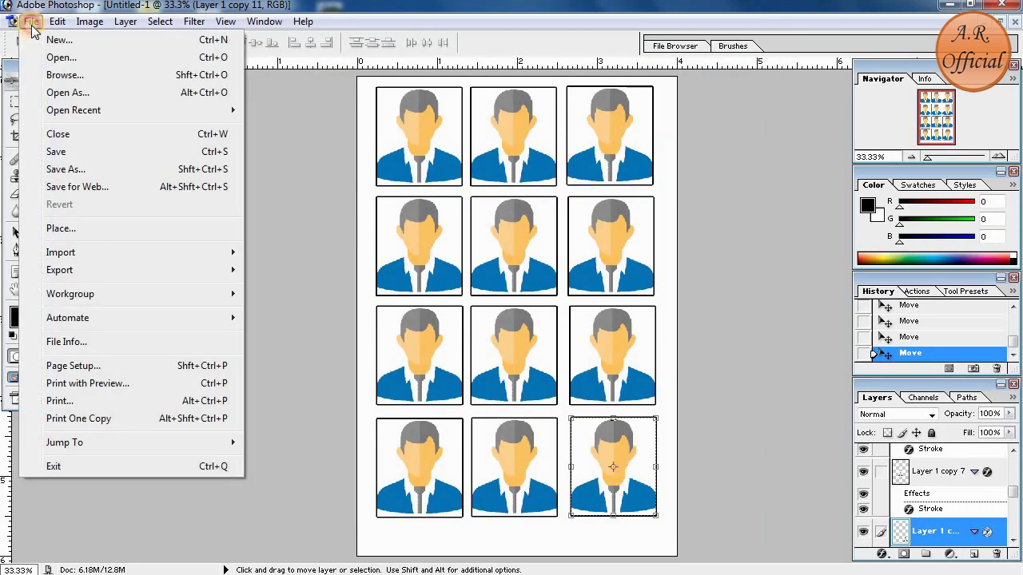
Save the sheet to the Desktop as JPEG 'My Photo 4x6' at Maximum quality 12.
left_click(64, 170)
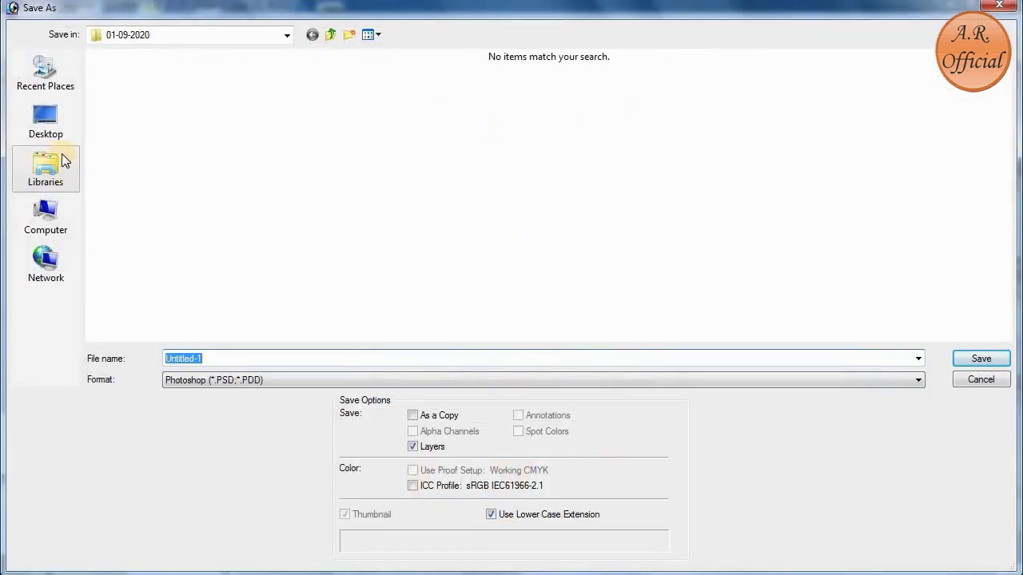
left_click(48, 130)
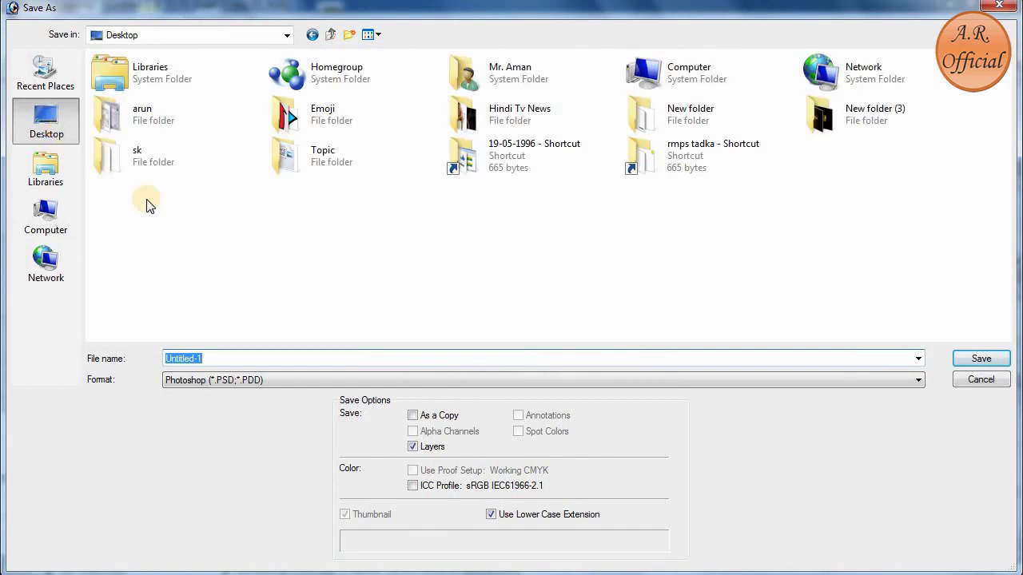
left_click(206, 380)
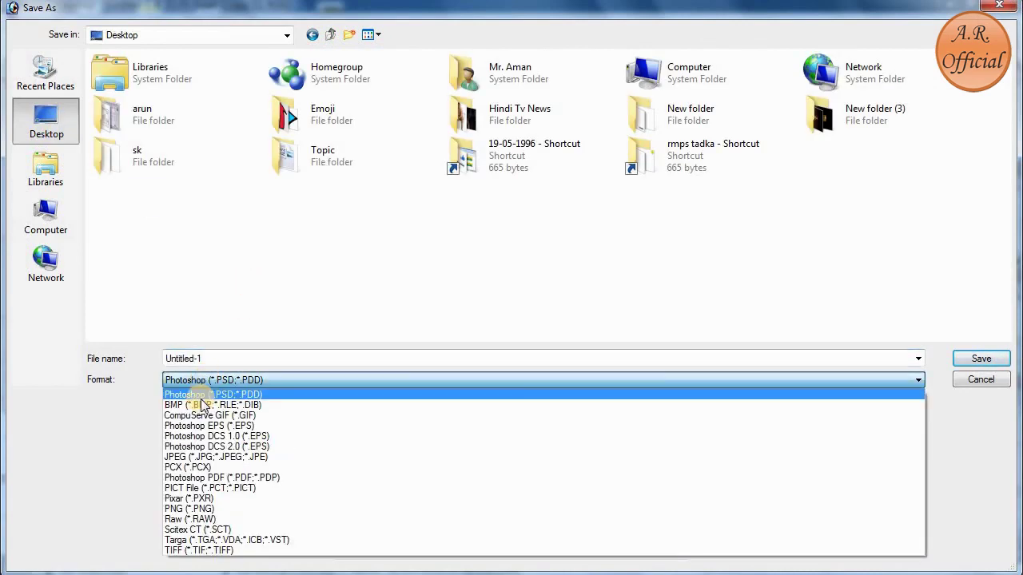
left_click(186, 457)
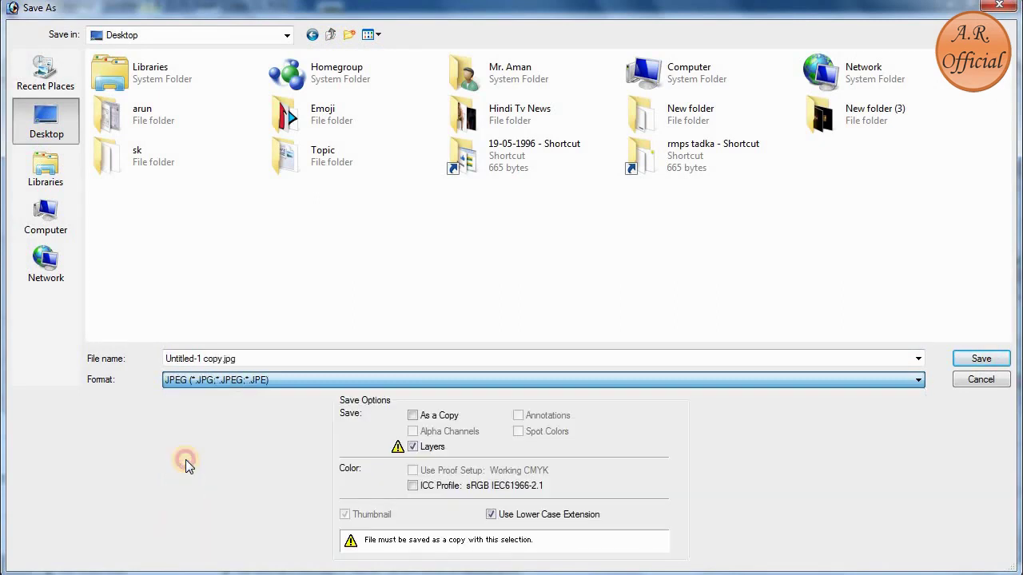
double_click(249, 359)
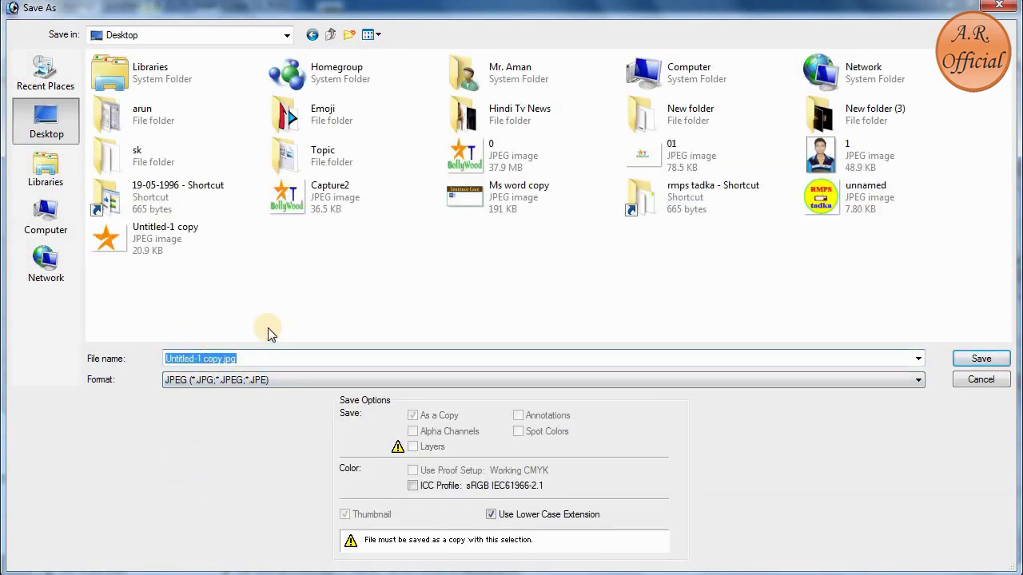
type("My Photo 4x6")
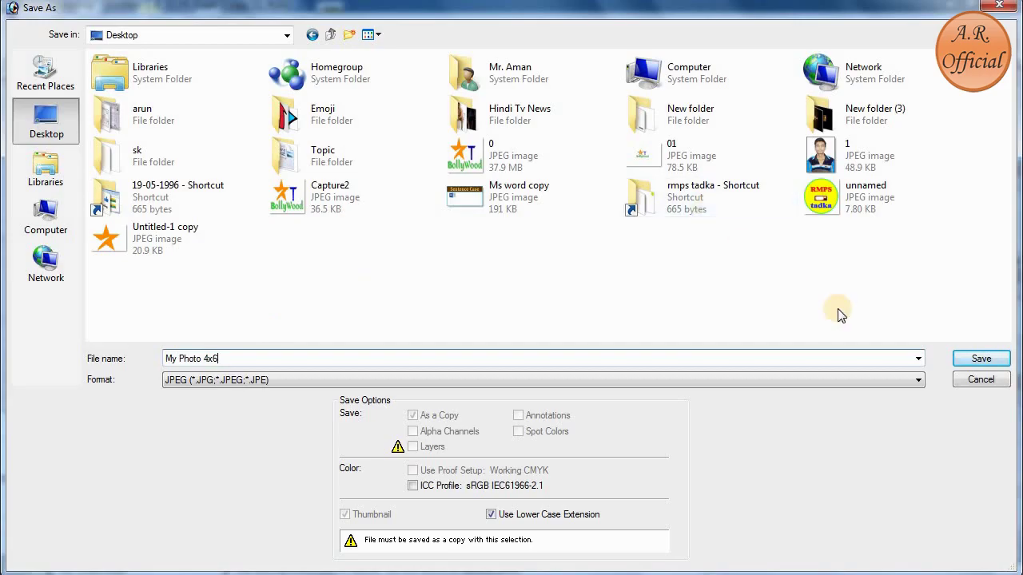
left_click(963, 359)
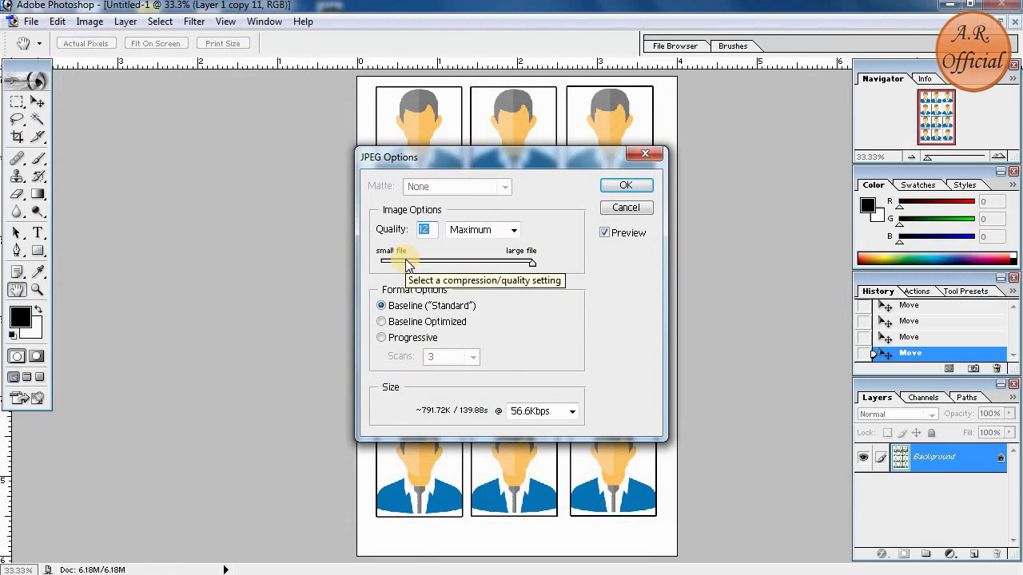
left_click(623, 186)
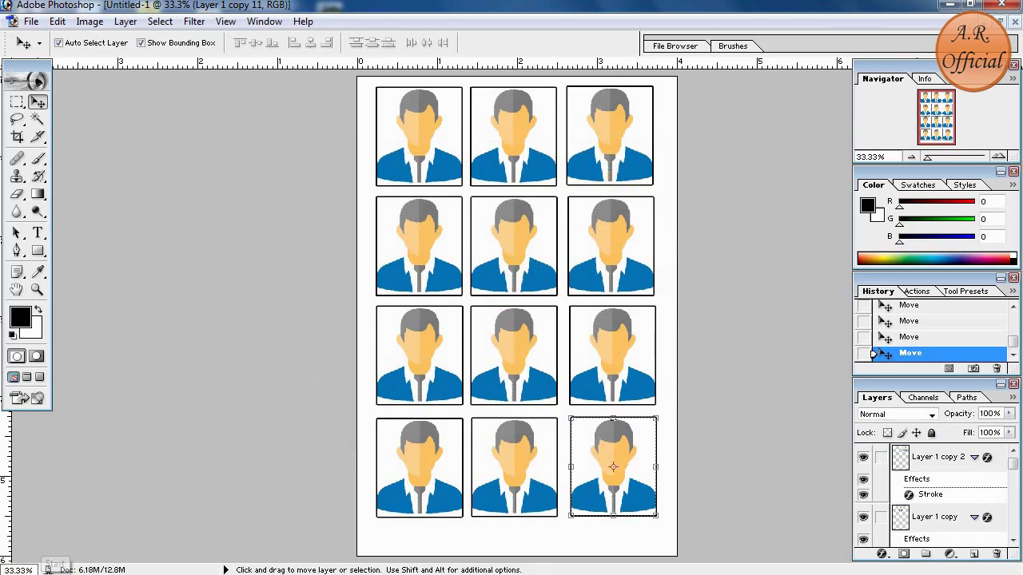
Browse to the Desktop in Explorer and right-click My Photo 4x6 to see Open with.
left_click(56, 567)
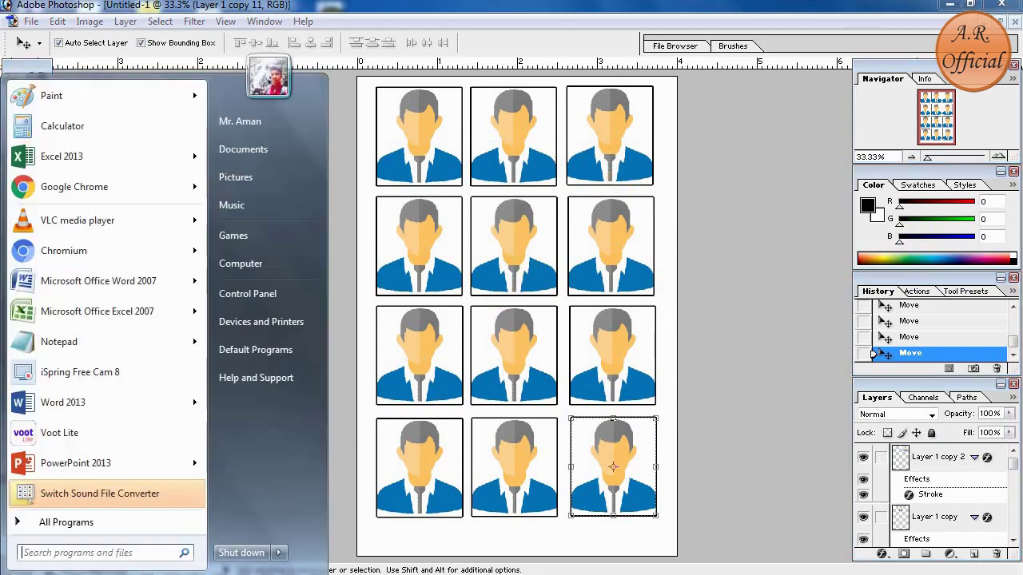
left_click(264, 265)
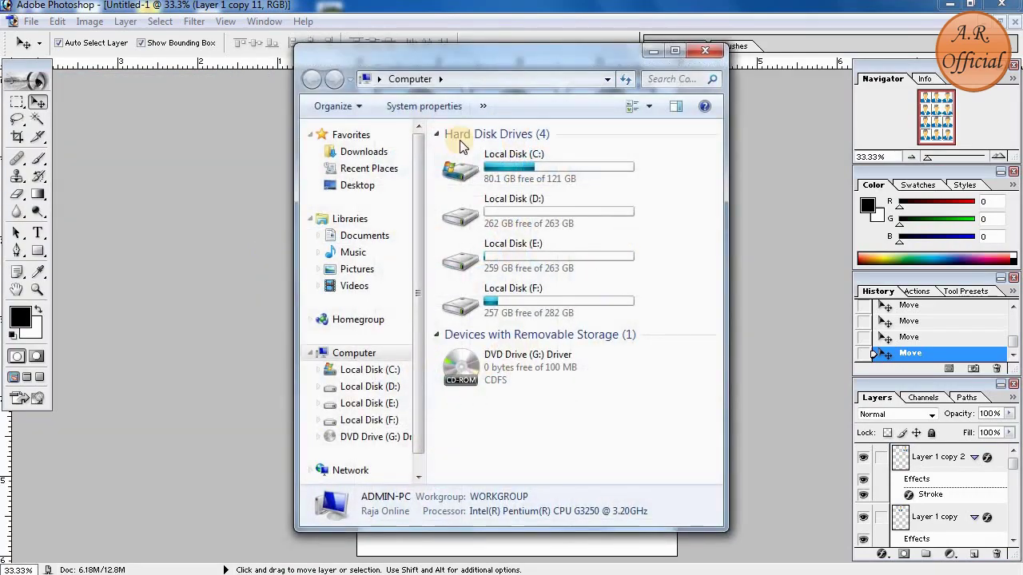
double_click(562, 36)
left_click(63, 134)
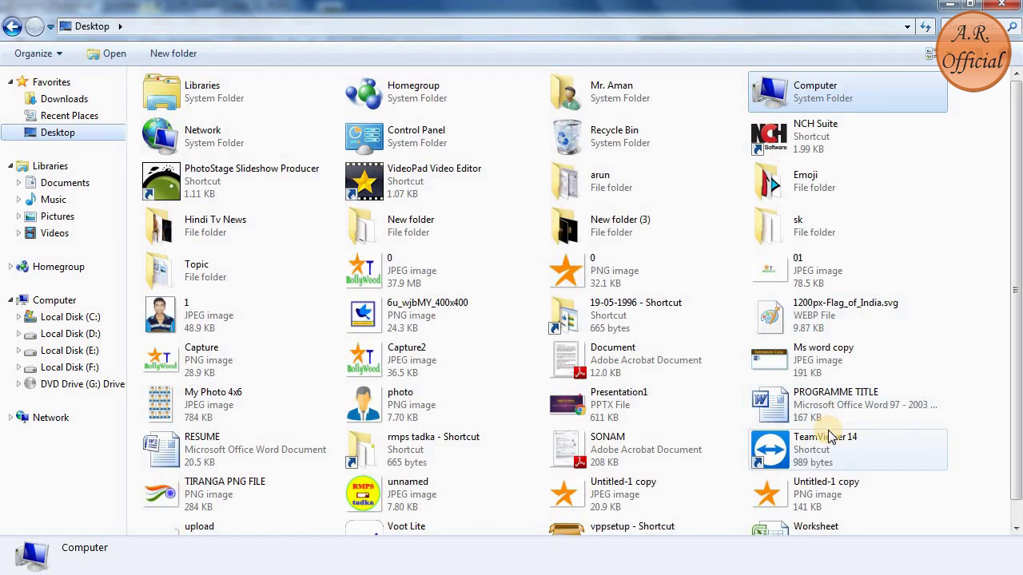
left_click(234, 411)
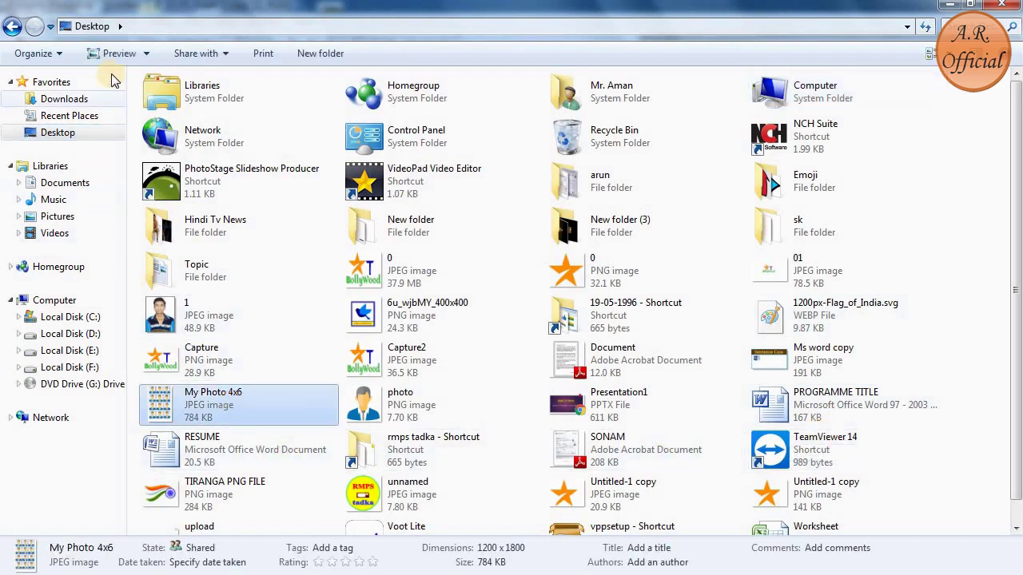
right_click(190, 410)
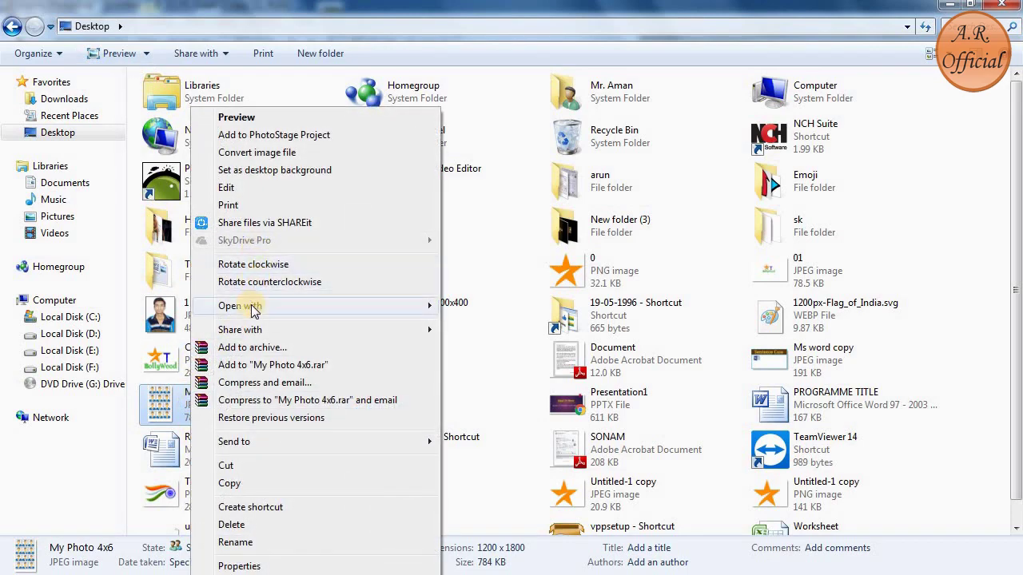
mouse_move(240, 305)
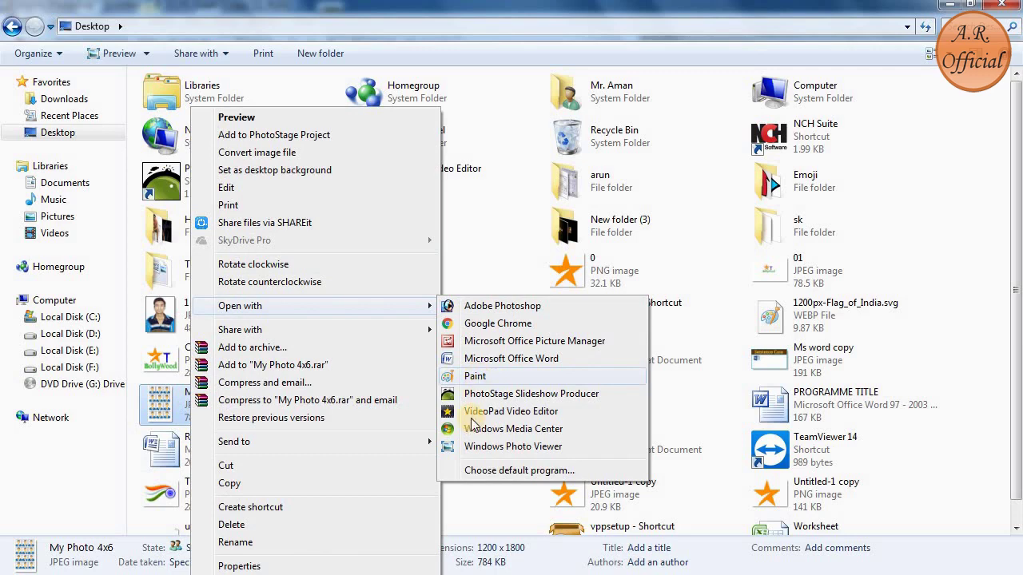
Open My Photo 4x6 in Windows Photo Viewer and maximize the window to show the twelve portraits.
left_click(501, 447)
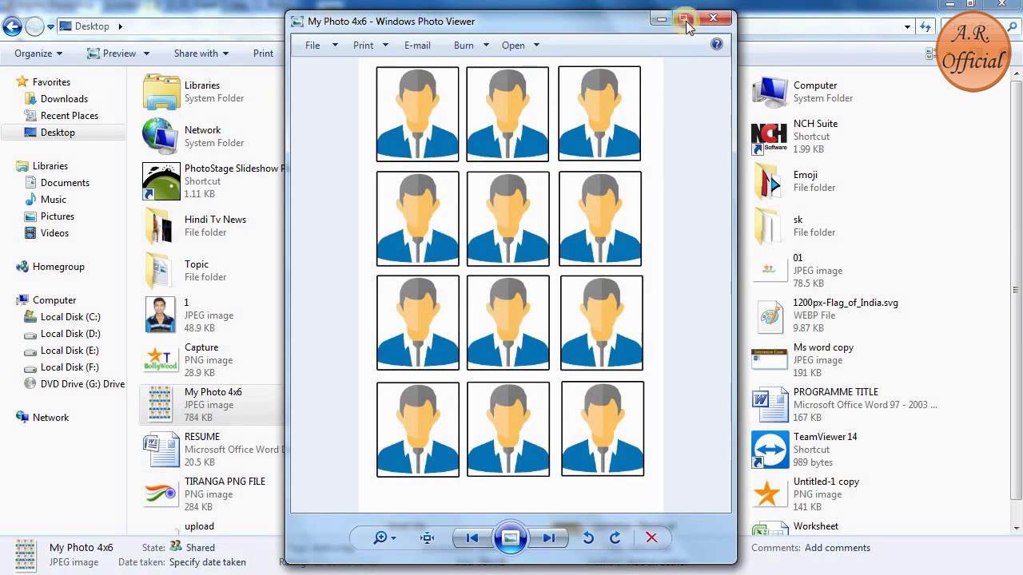
left_click(686, 20)
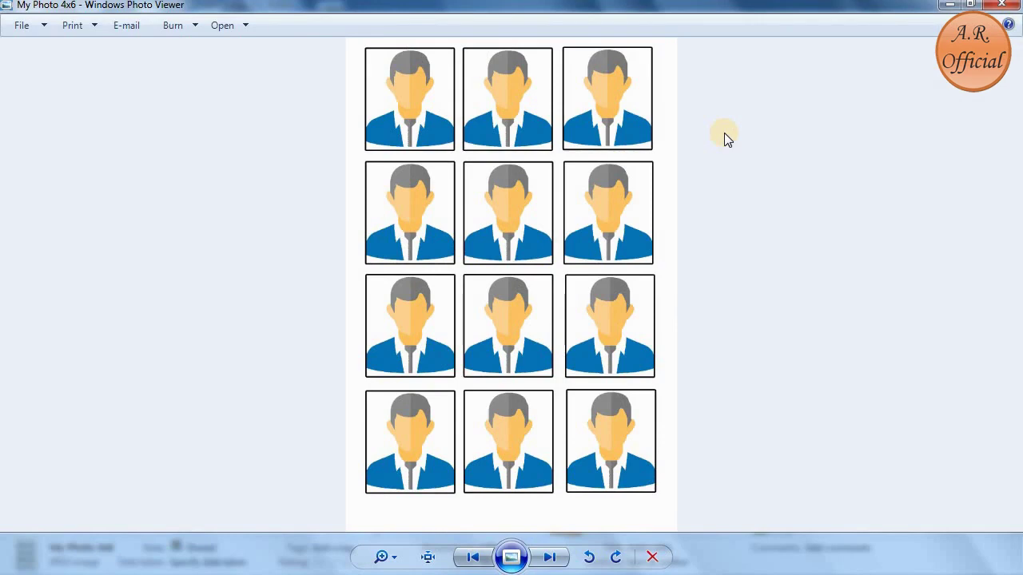